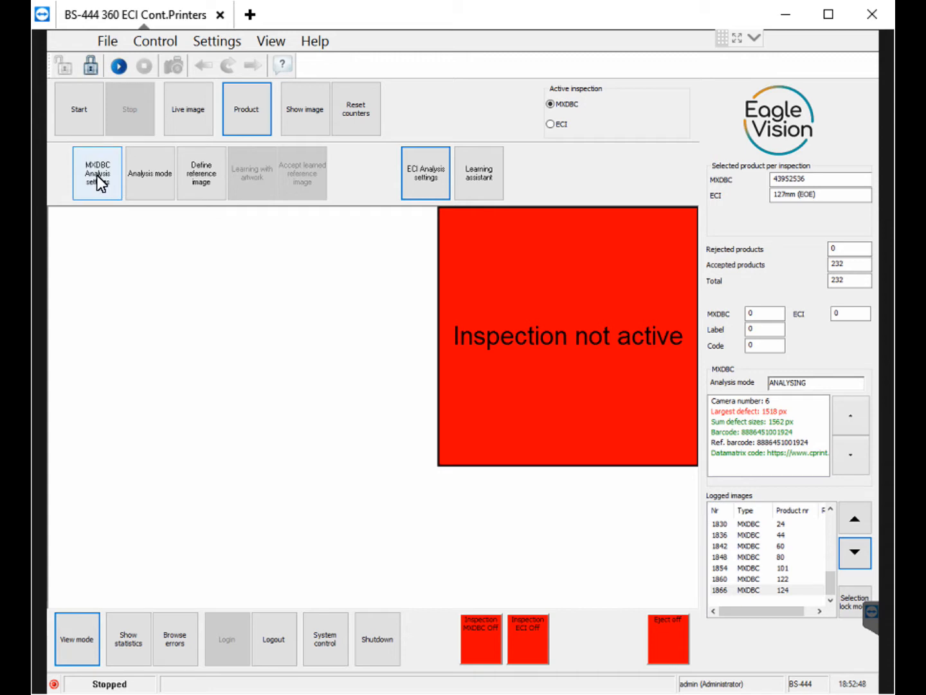
- Look over the list of available products and leave it without changing the selected product
{"action": "left_click", "coordinate": [240, 116]}
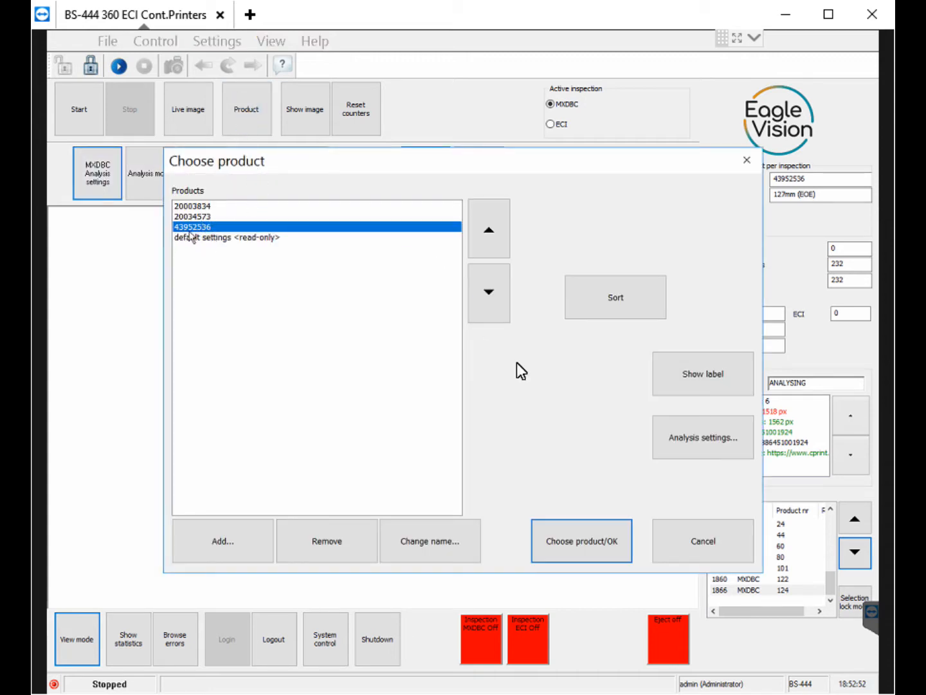
{"action": "left_click", "coordinate": [672, 541]}
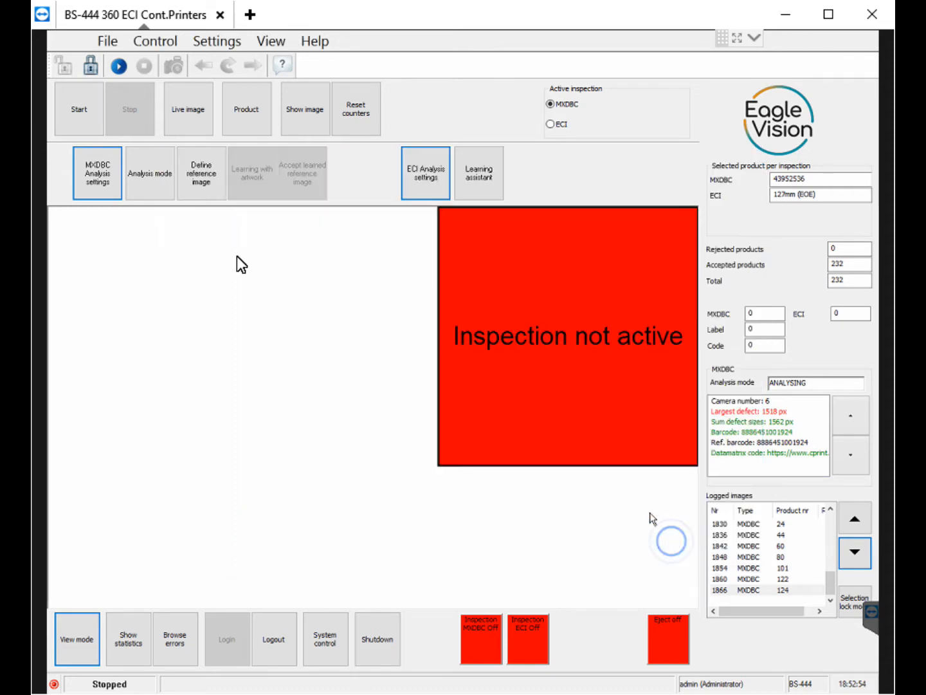
- In the MXDBC analysis settings for datamatrix codes, set the general Enable datamatrix analysis option to Yes
{"action": "left_click", "coordinate": [110, 181]}
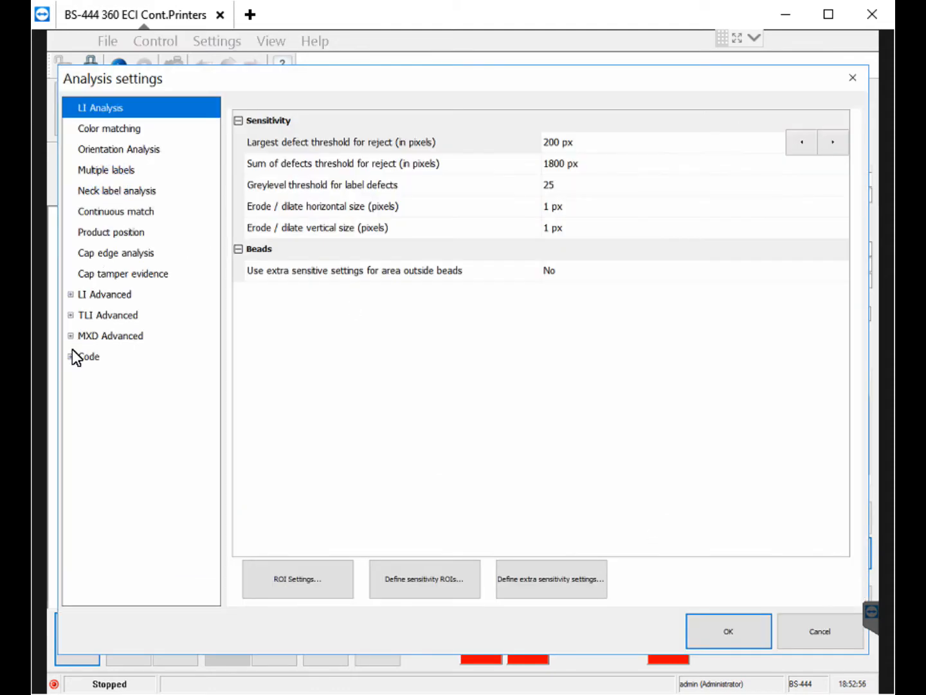
{"action": "left_click", "coordinate": [70, 357]}
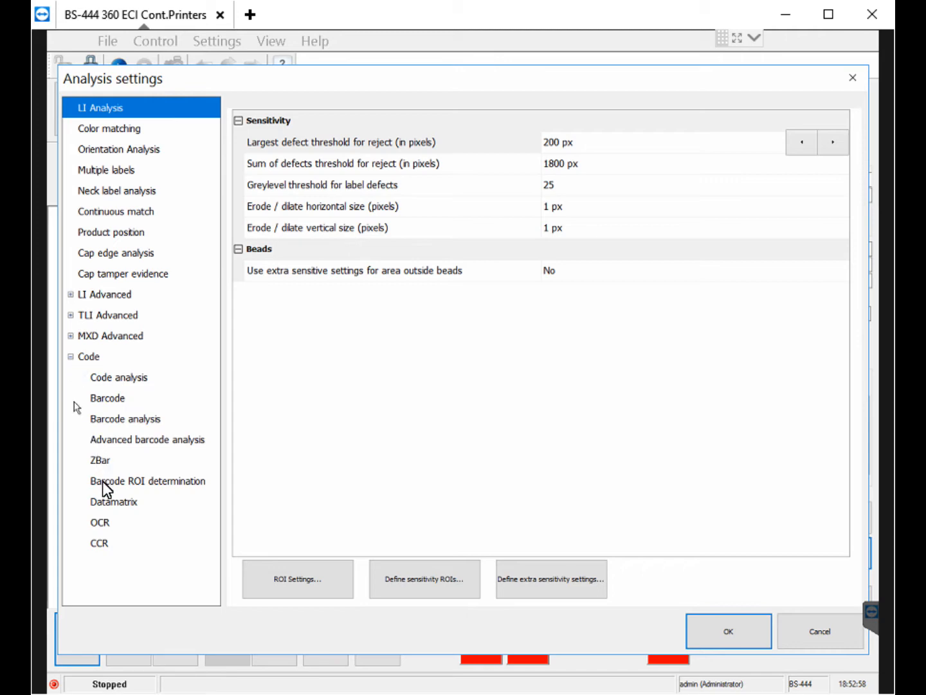
{"action": "left_click", "coordinate": [106, 502]}
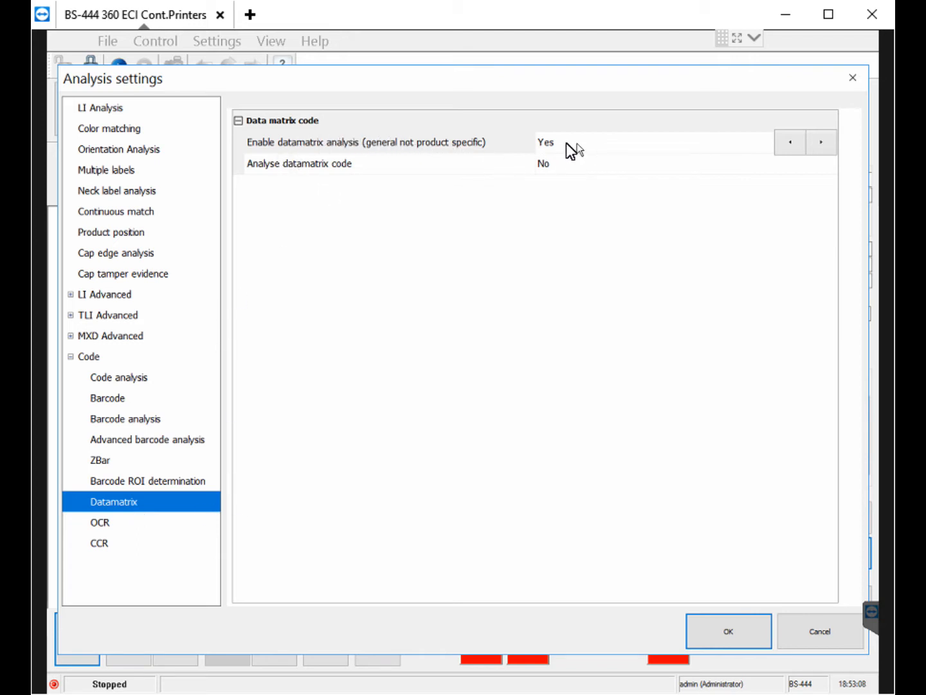
{"action": "left_click", "coordinate": [779, 141]}
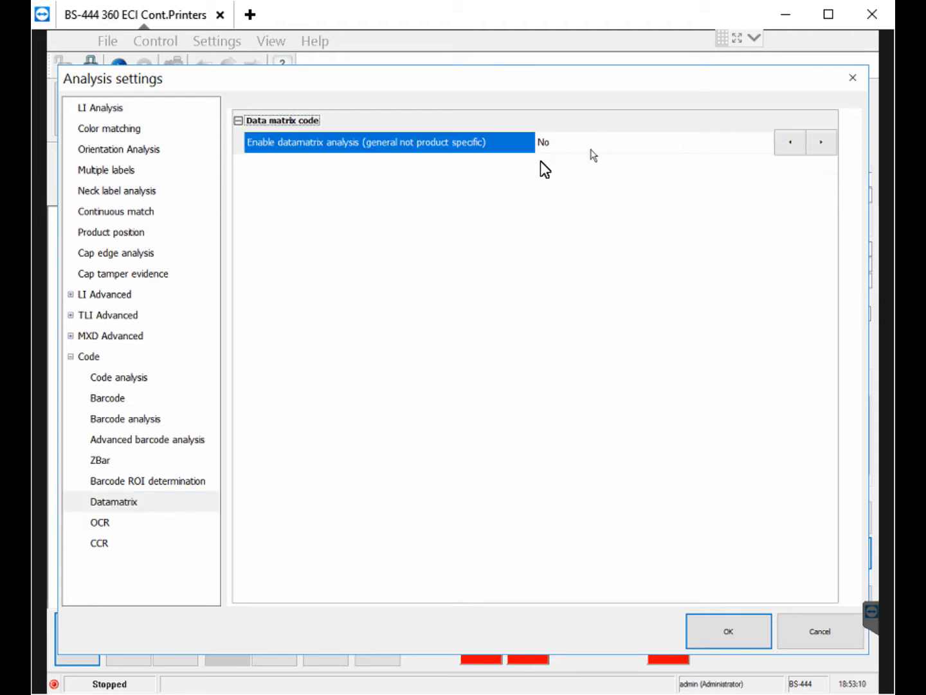
{"action": "left_click", "coordinate": [822, 143]}
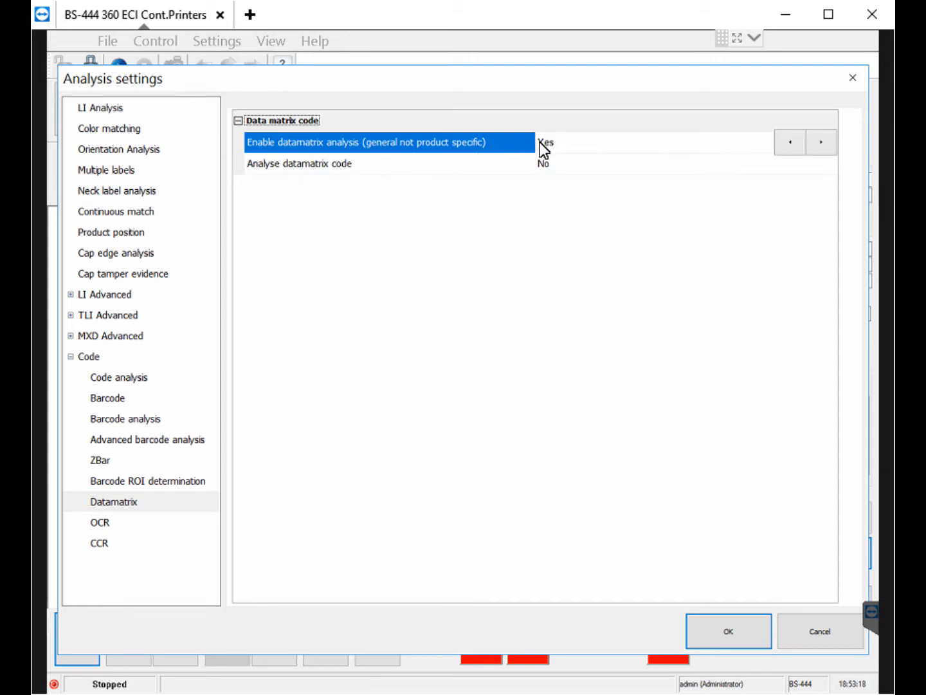
- Set Analyse datamatrix code to Yes for the current product and save the analysis settings
{"action": "left_click", "coordinate": [556, 162]}
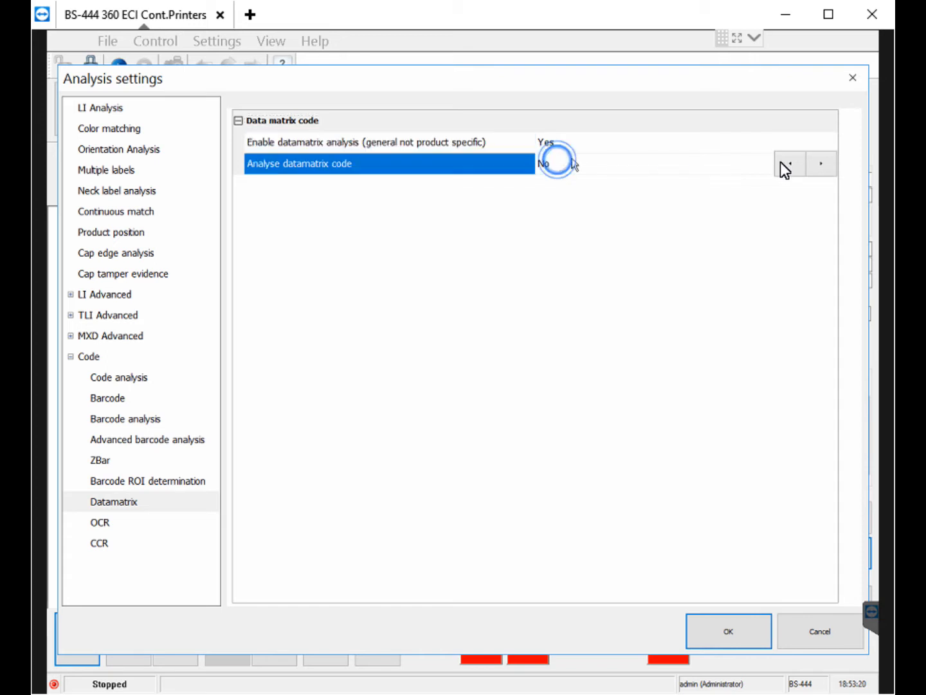
{"action": "left_click", "coordinate": [822, 165]}
{"action": "left_click", "coordinate": [797, 164]}
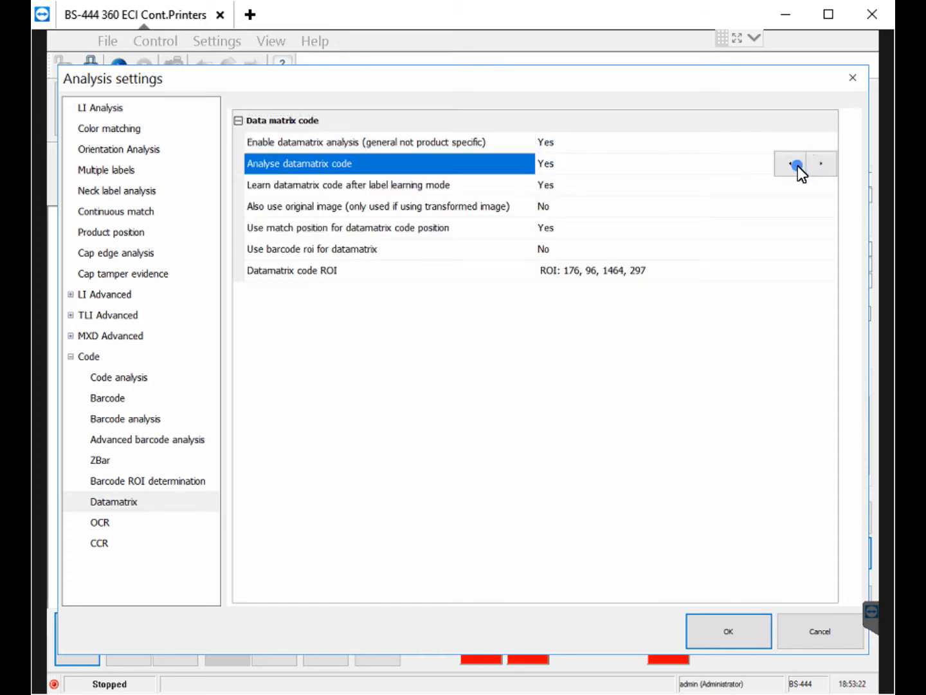
{"action": "left_click", "coordinate": [824, 163]}
{"action": "left_click", "coordinate": [789, 163]}
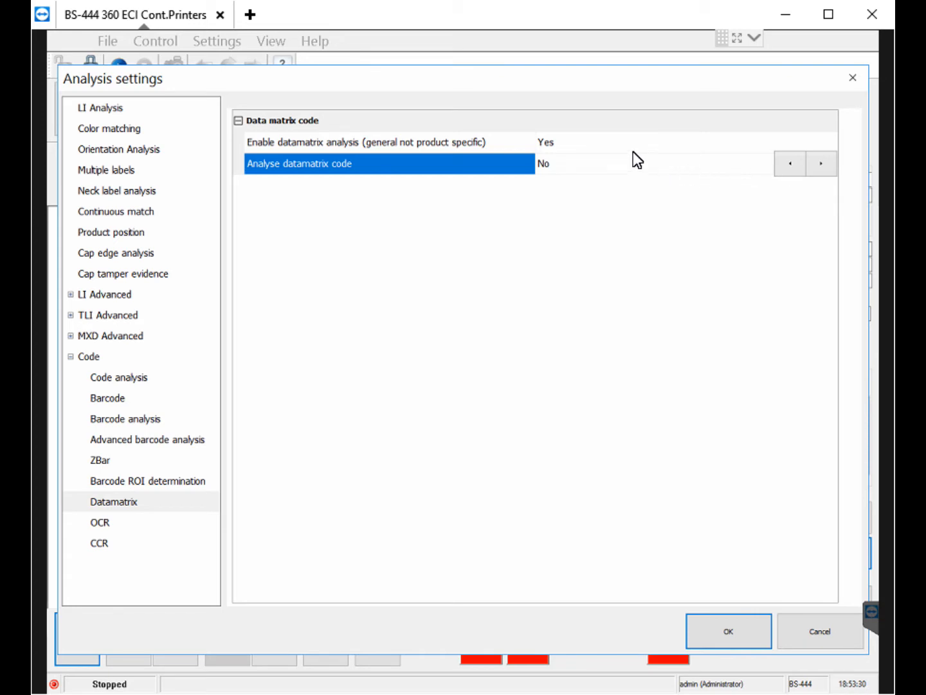
{"action": "left_click", "coordinate": [798, 169]}
{"action": "left_click", "coordinate": [824, 166]}
{"action": "left_click", "coordinate": [790, 170]}
{"action": "left_click", "coordinate": [818, 165]}
{"action": "left_click", "coordinate": [821, 164]}
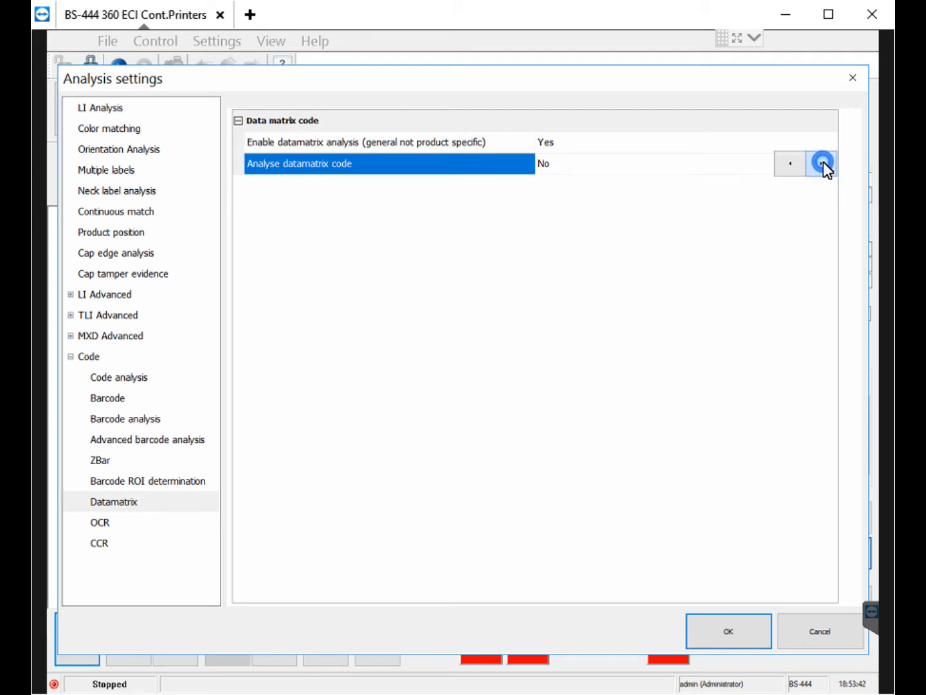
{"action": "left_click", "coordinate": [107, 496]}
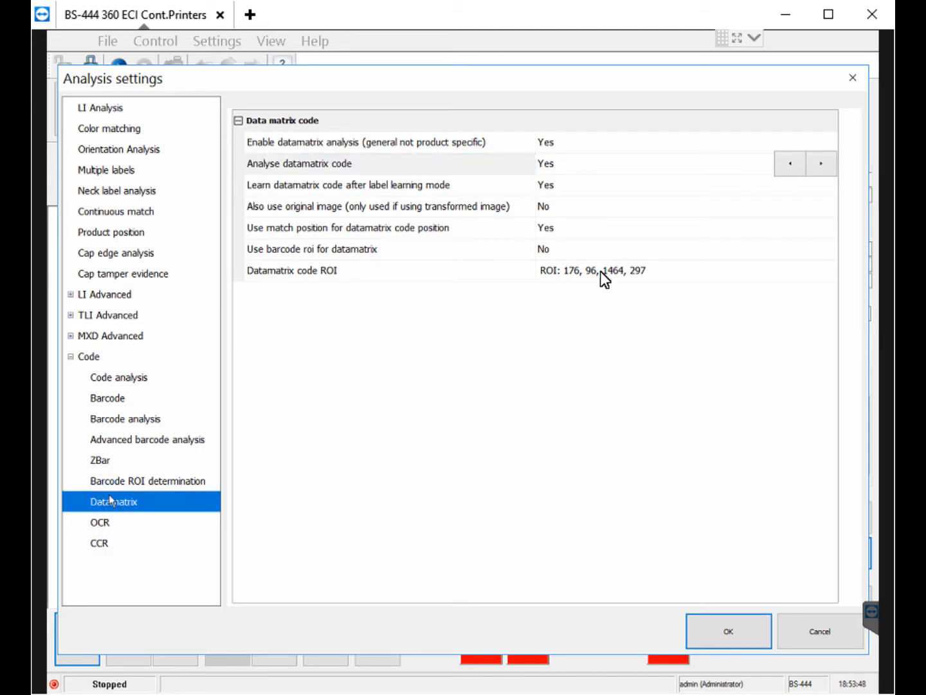
{"action": "left_click", "coordinate": [752, 624]}
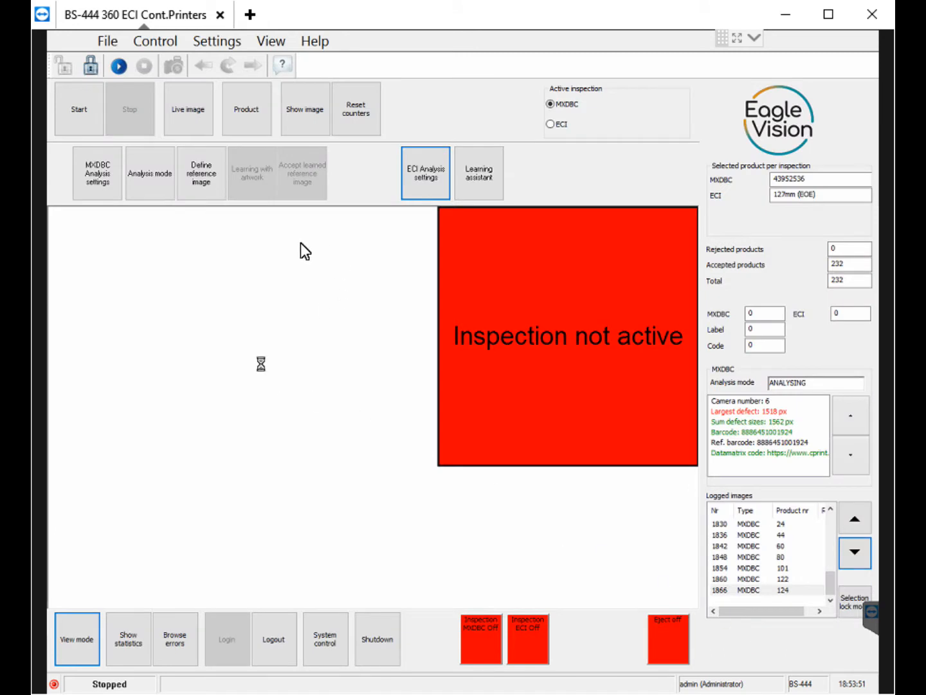
- Reopen the MXDBC analysis settings and examine the Datamatrix options and the compare-to-reference options under Datamatrix analysis
{"action": "left_click", "coordinate": [100, 170]}
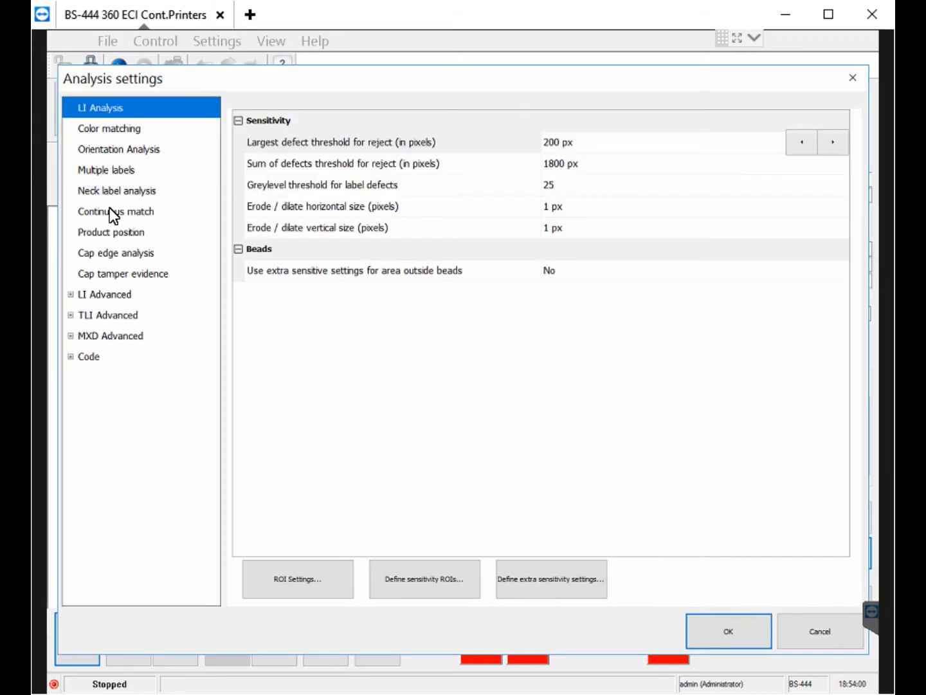
{"action": "left_click", "coordinate": [74, 358]}
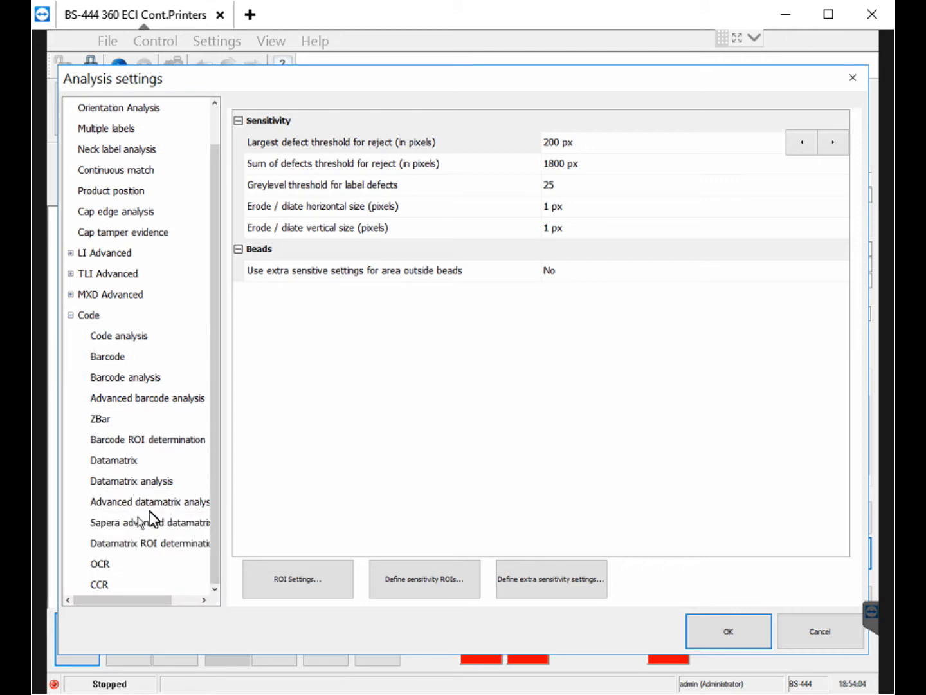
{"action": "left_click", "coordinate": [125, 460]}
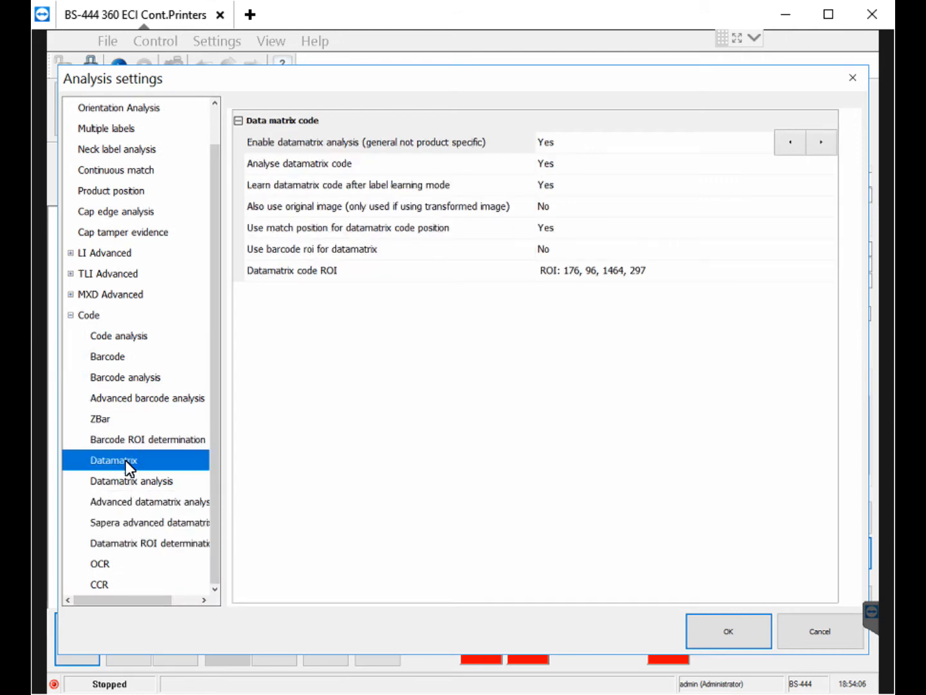
{"action": "left_click", "coordinate": [132, 484]}
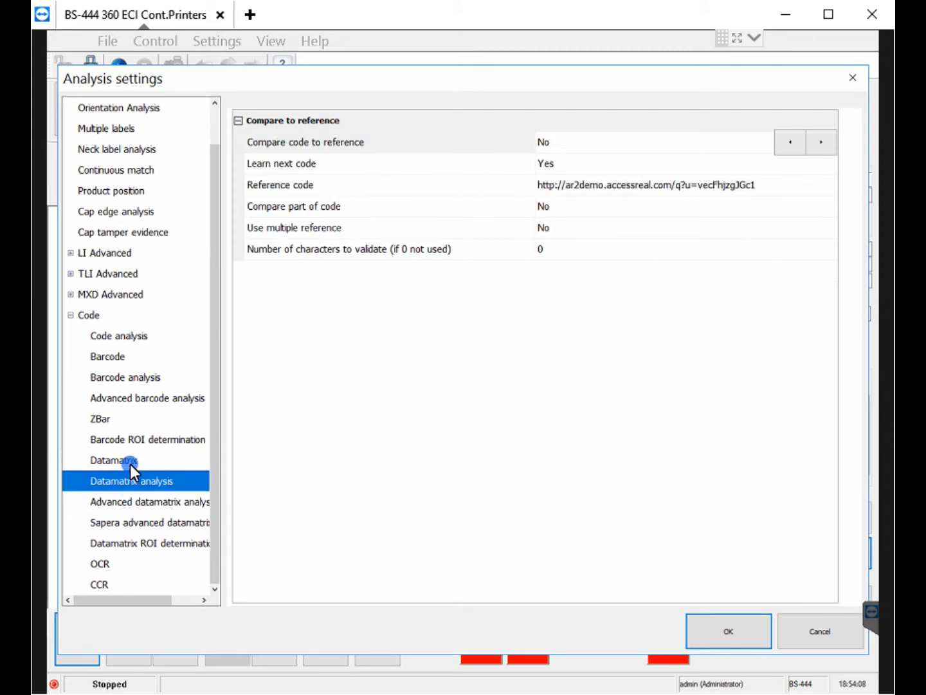
- Examine the placement of the Datamatrix code ROI on the label image and leave it without changes
{"action": "left_click", "coordinate": [131, 462]}
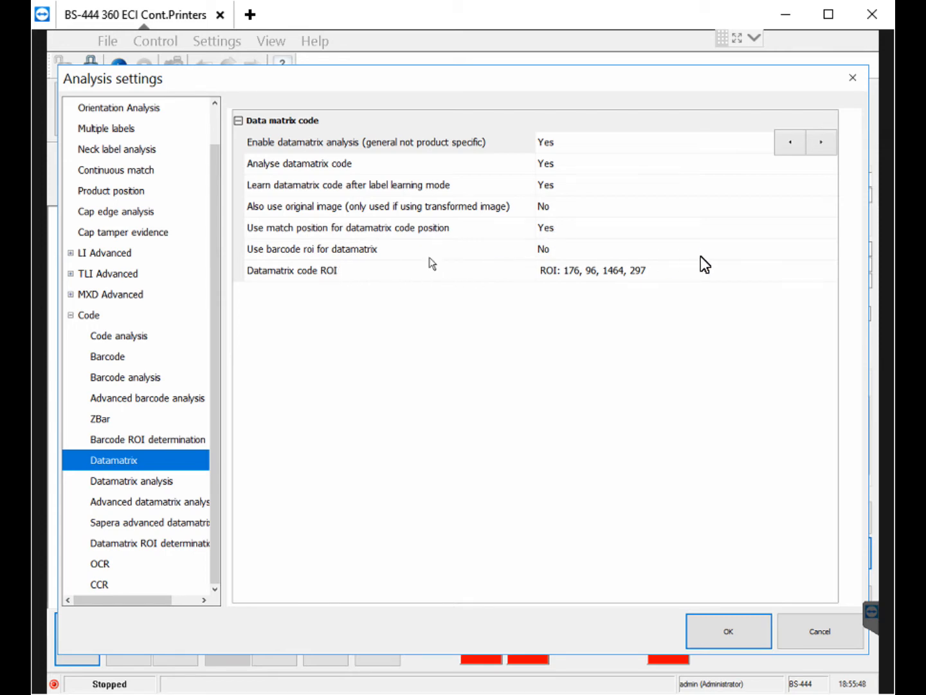
{"action": "left_click", "coordinate": [710, 269]}
{"action": "left_click", "coordinate": [811, 269]}
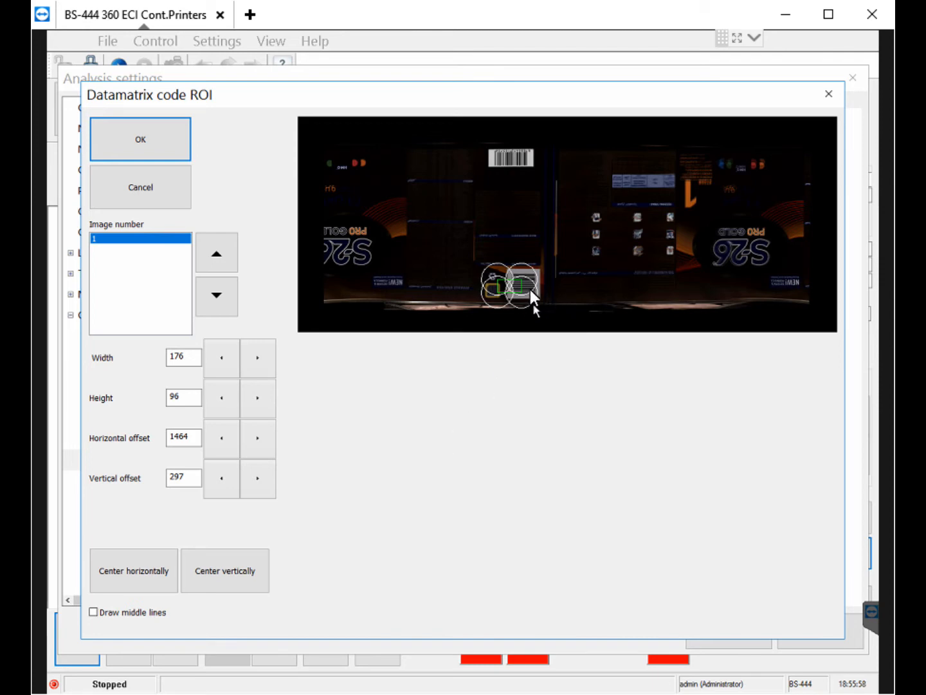
{"action": "left_click", "coordinate": [142, 191]}
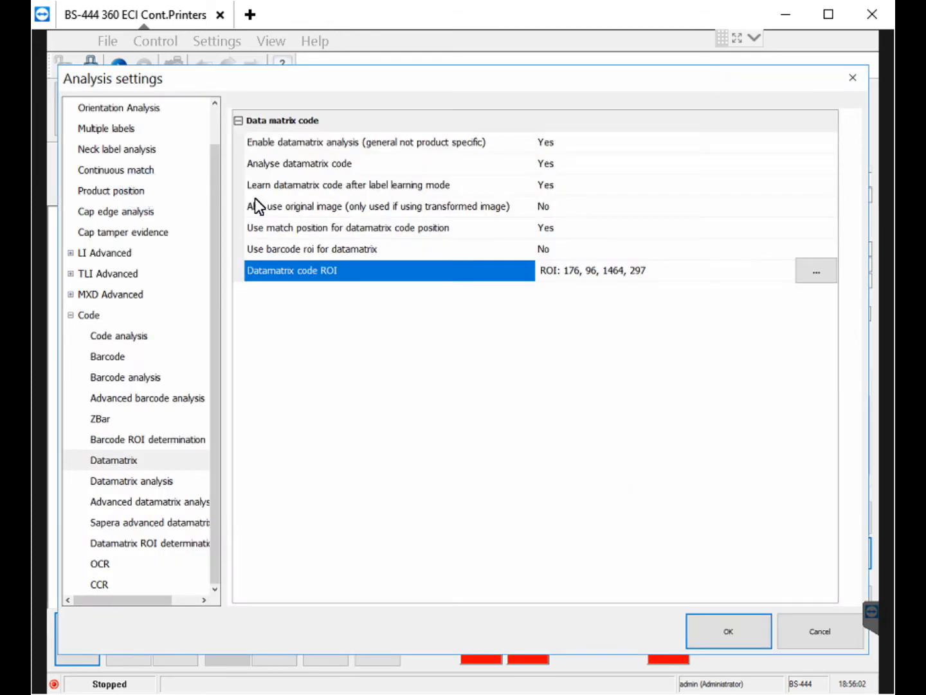
- Set Analyse datamatrix code to No for the current product and save the analysis settings
{"action": "left_click", "coordinate": [711, 163]}
{"action": "left_click", "coordinate": [816, 164]}
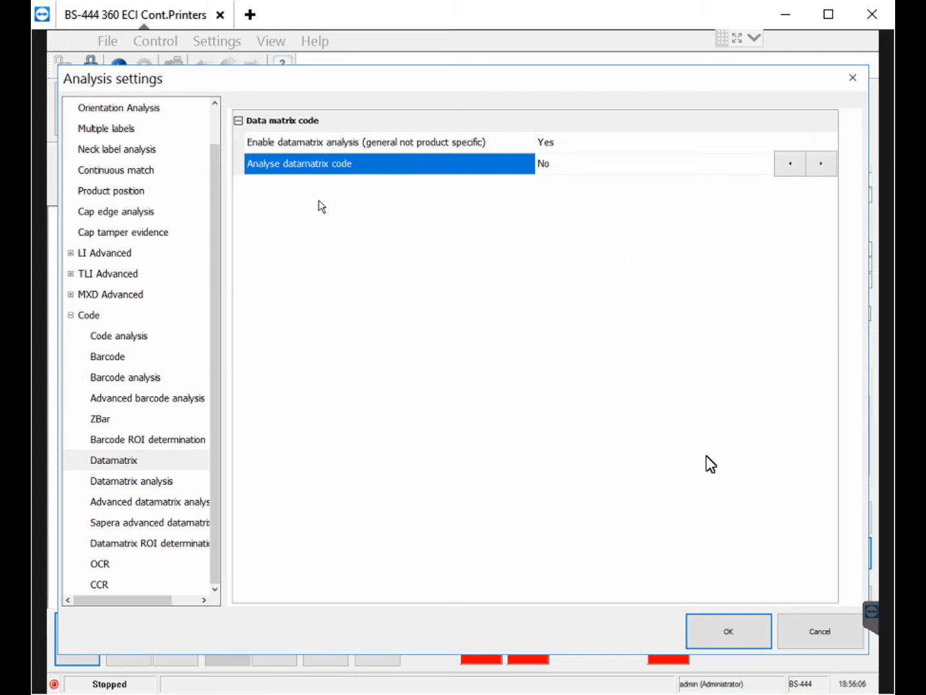
{"action": "left_click", "coordinate": [752, 631]}
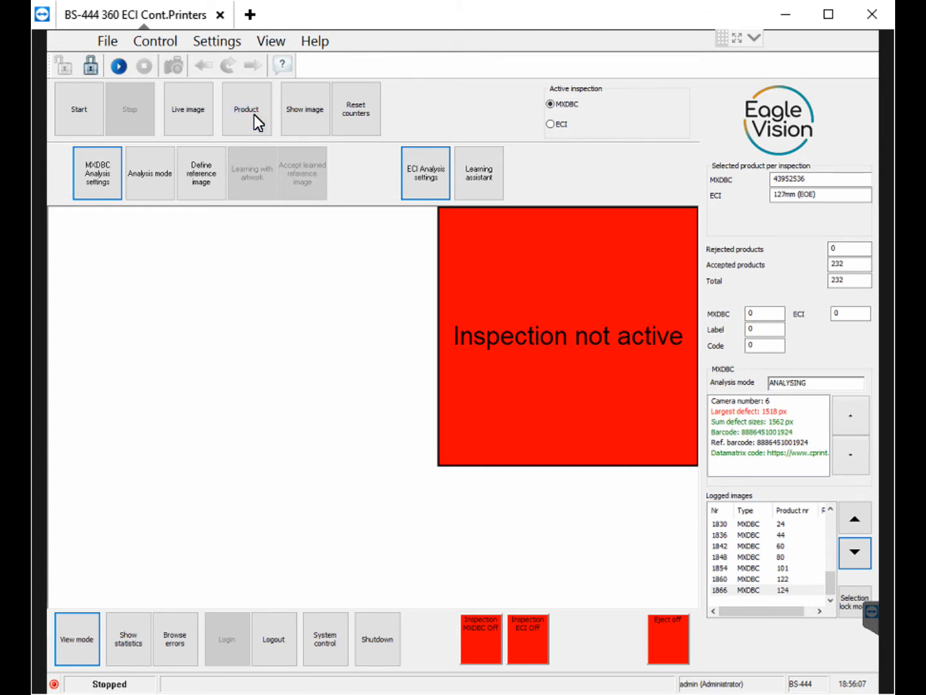
- Choose 20034573 as the active product for the MXDBC inspection
{"action": "left_click", "coordinate": [203, 217]}
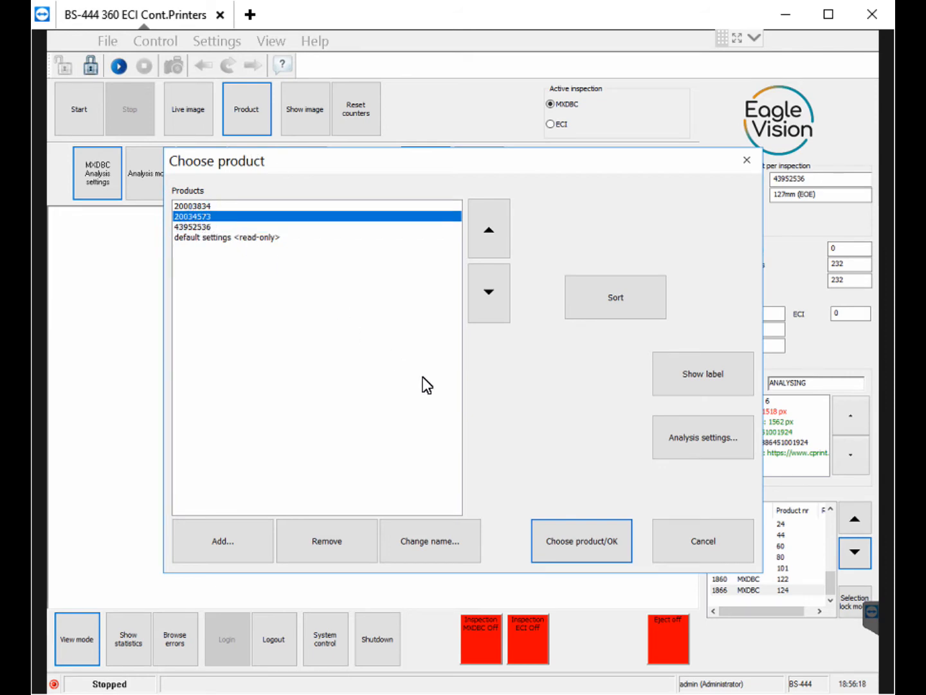
{"action": "left_click", "coordinate": [580, 544]}
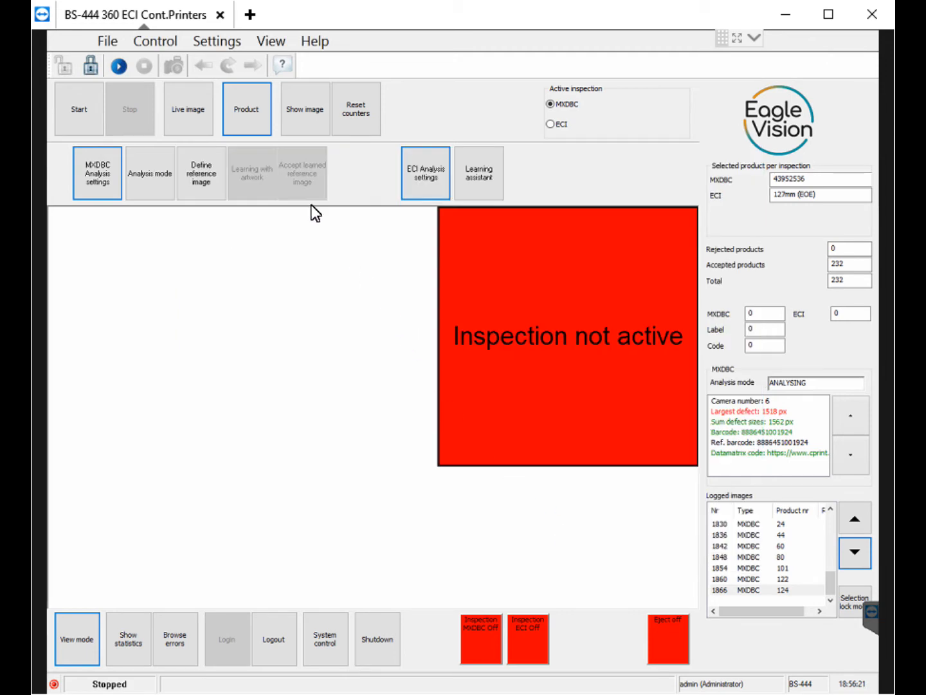
- Add a new MXDBC product named testdm and choose it as the active product
{"action": "left_click", "coordinate": [246, 108]}
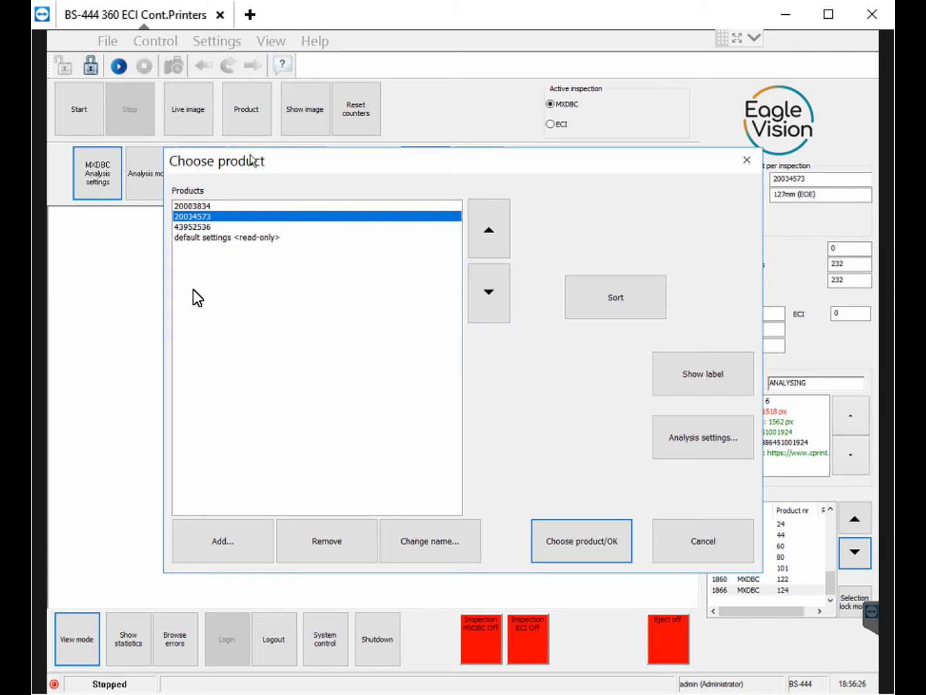
{"action": "left_click", "coordinate": [219, 544]}
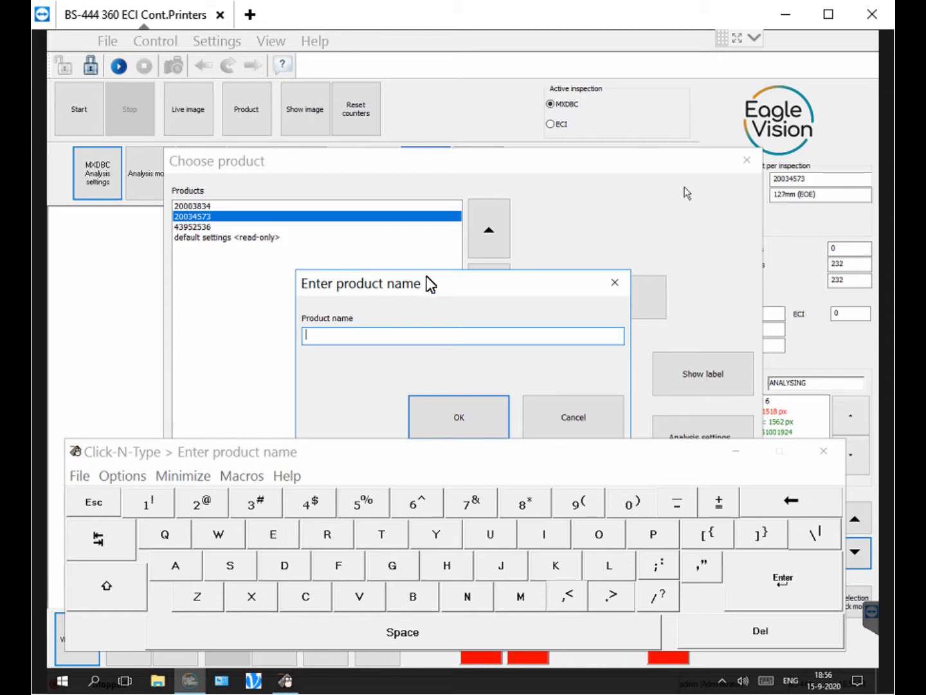
{"action": "left_click", "coordinate": [353, 333]}
{"action": "type", "text": "testdm"}
{"action": "left_click", "coordinate": [482, 418]}
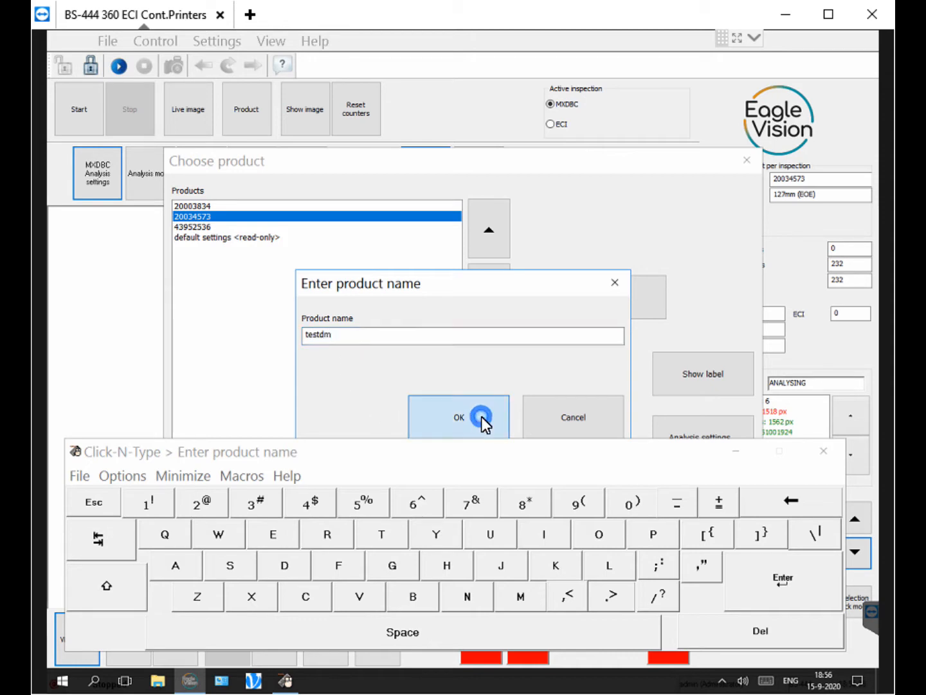
{"action": "left_click", "coordinate": [583, 550]}
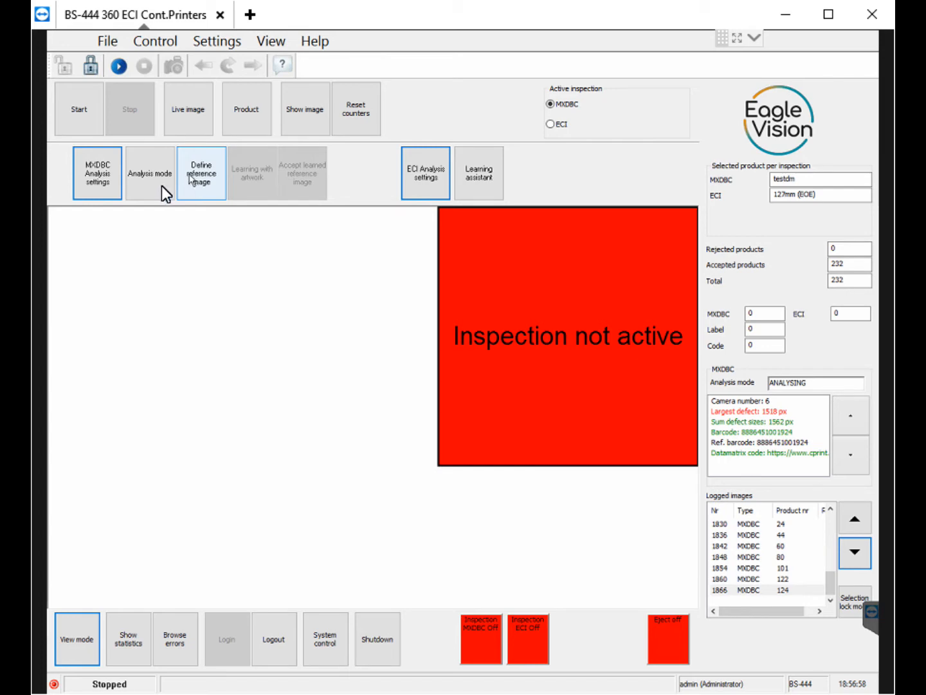
- In the MXDBC Datamatrix settings of product testdm, set Analyse datamatrix code to Yes and save the settings
{"action": "left_click", "coordinate": [106, 187]}
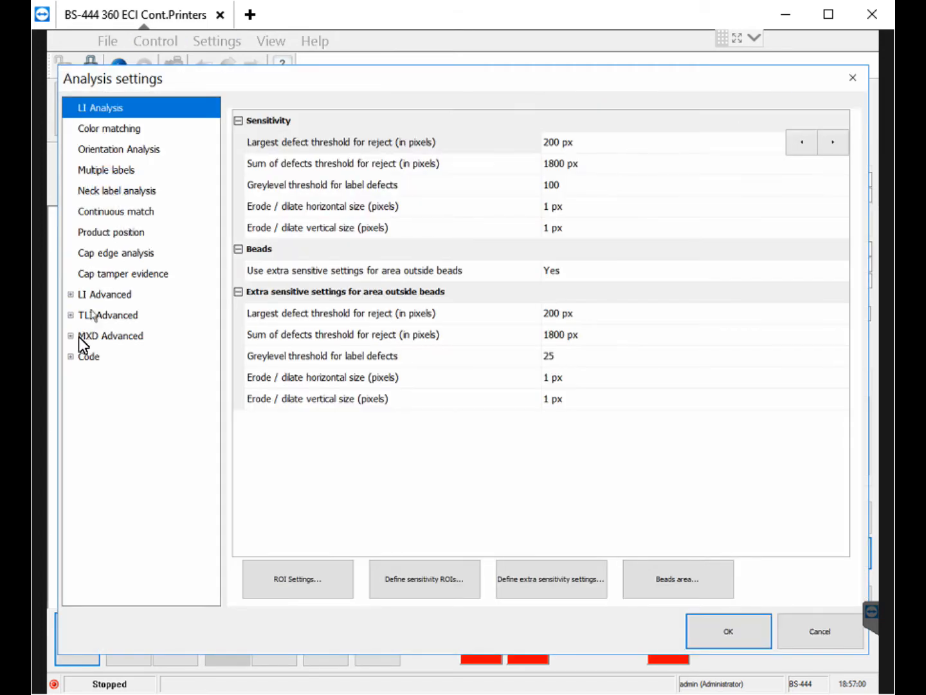
{"action": "left_click", "coordinate": [71, 356]}
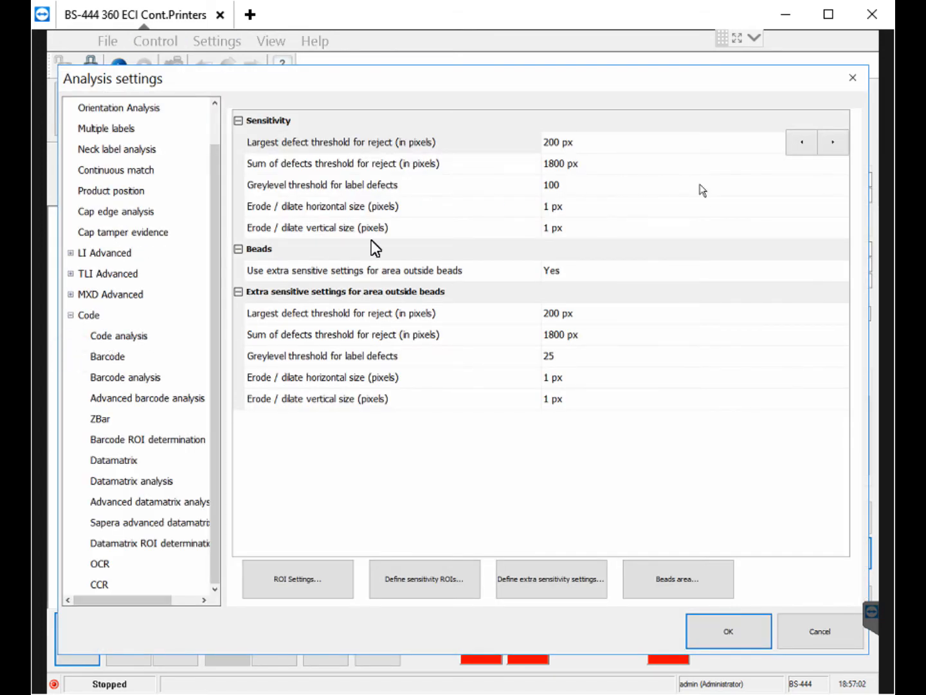
{"action": "left_click", "coordinate": [129, 481]}
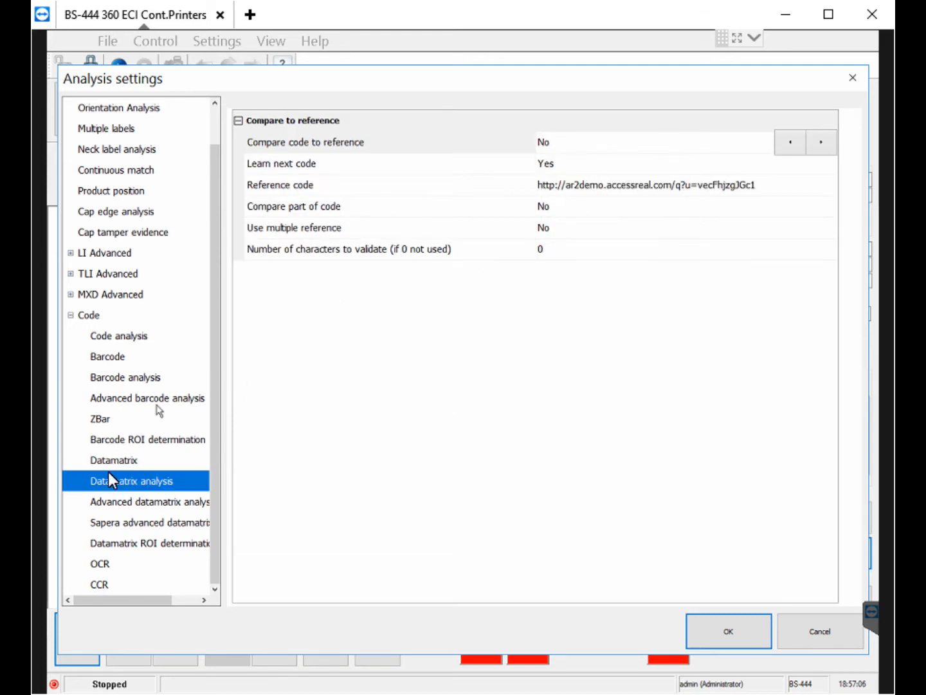
{"action": "left_click", "coordinate": [113, 462]}
{"action": "left_click", "coordinate": [598, 164]}
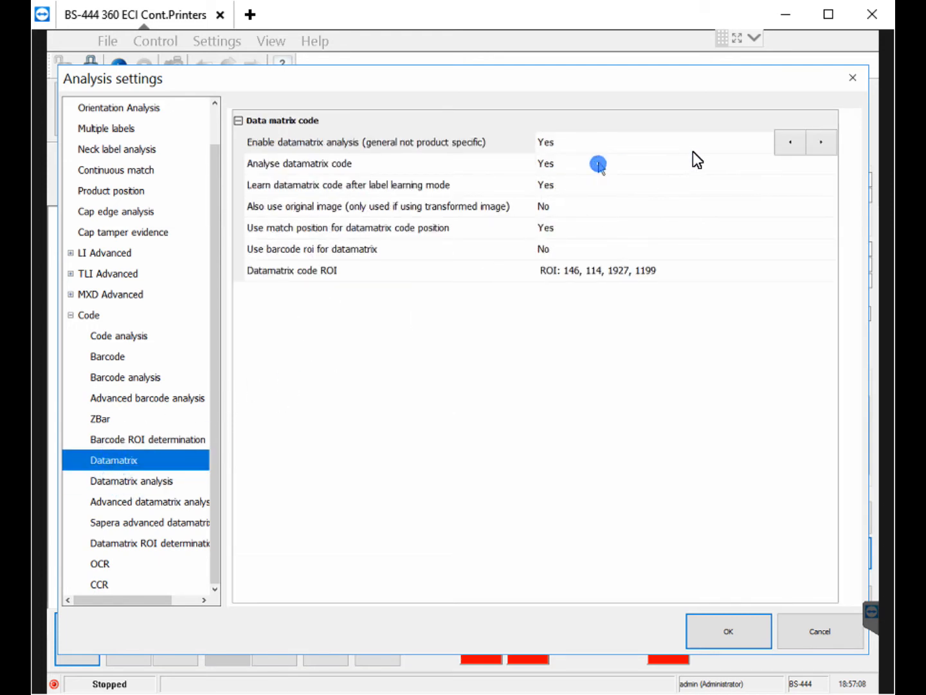
{"action": "left_click", "coordinate": [802, 164]}
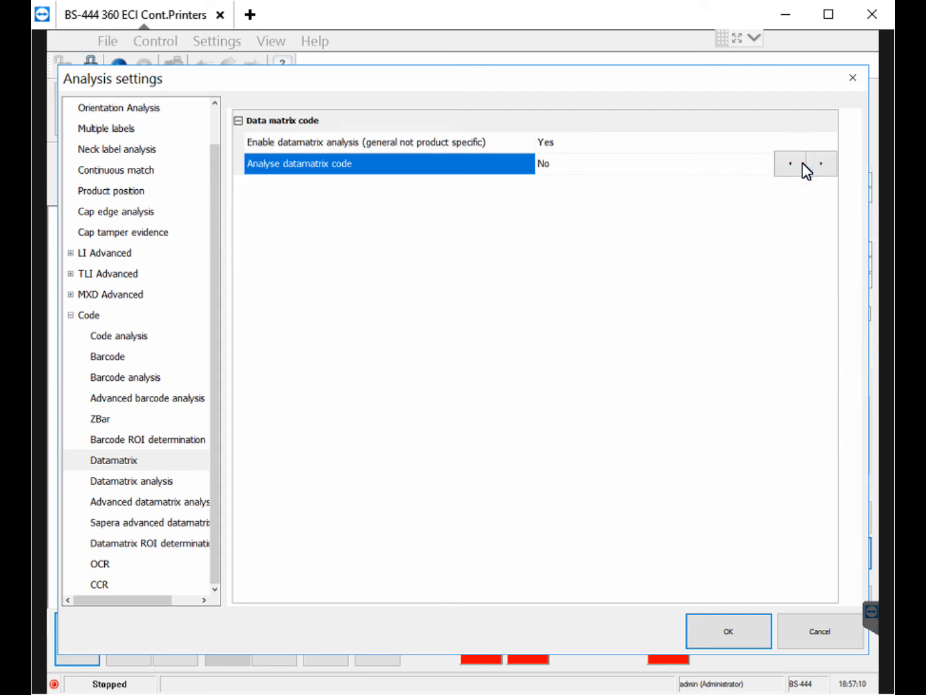
{"action": "left_click", "coordinate": [821, 166]}
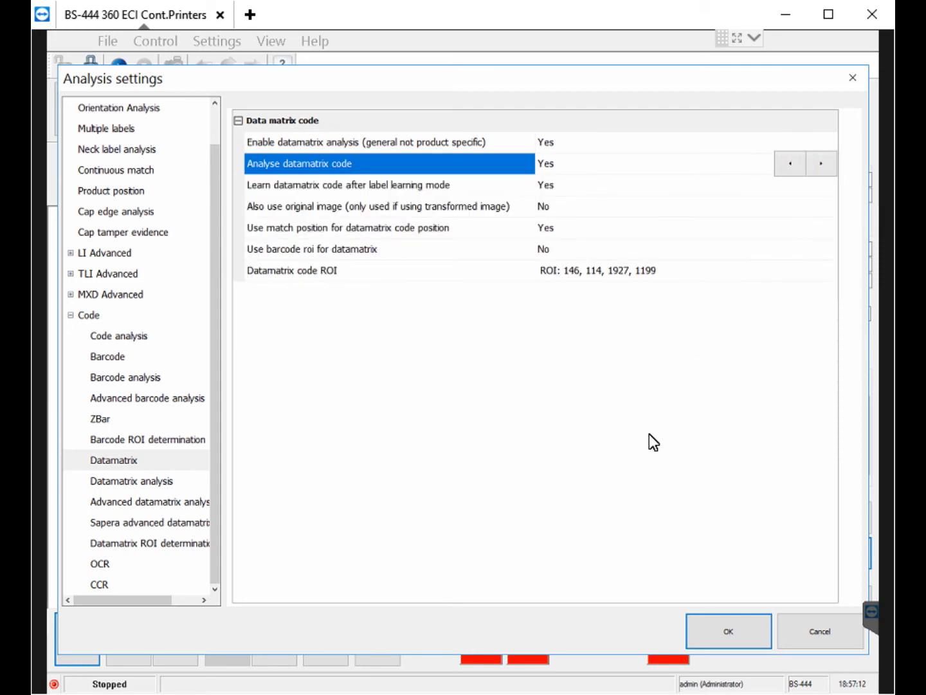
{"action": "left_click", "coordinate": [727, 628]}
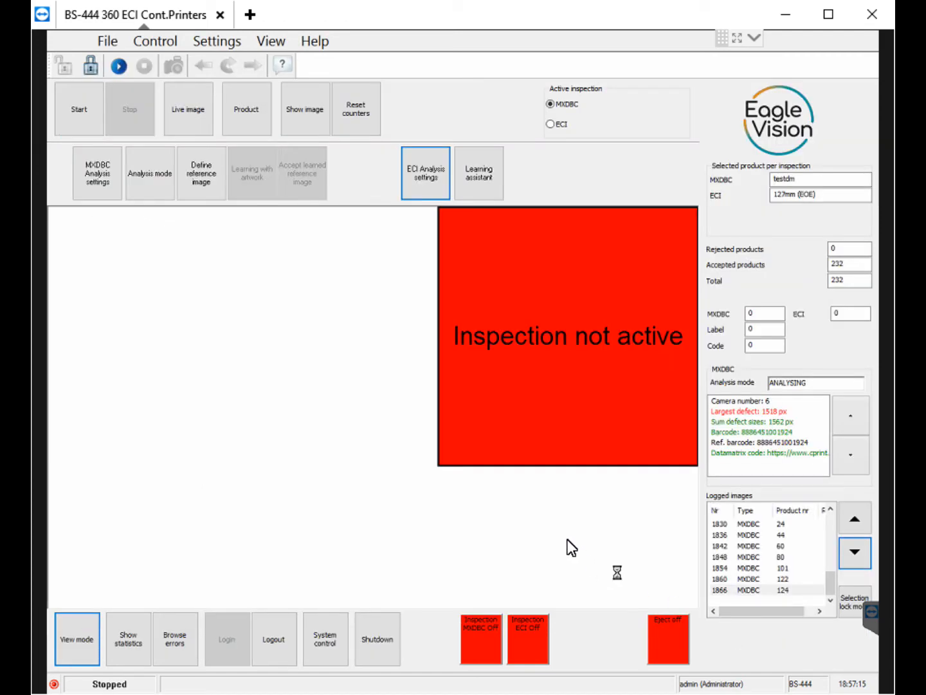
- In the MXDBC Datamatrix settings, resize the datamatrix code ROI around the white code area to width 142 and height 116
{"action": "left_click", "coordinate": [100, 173]}
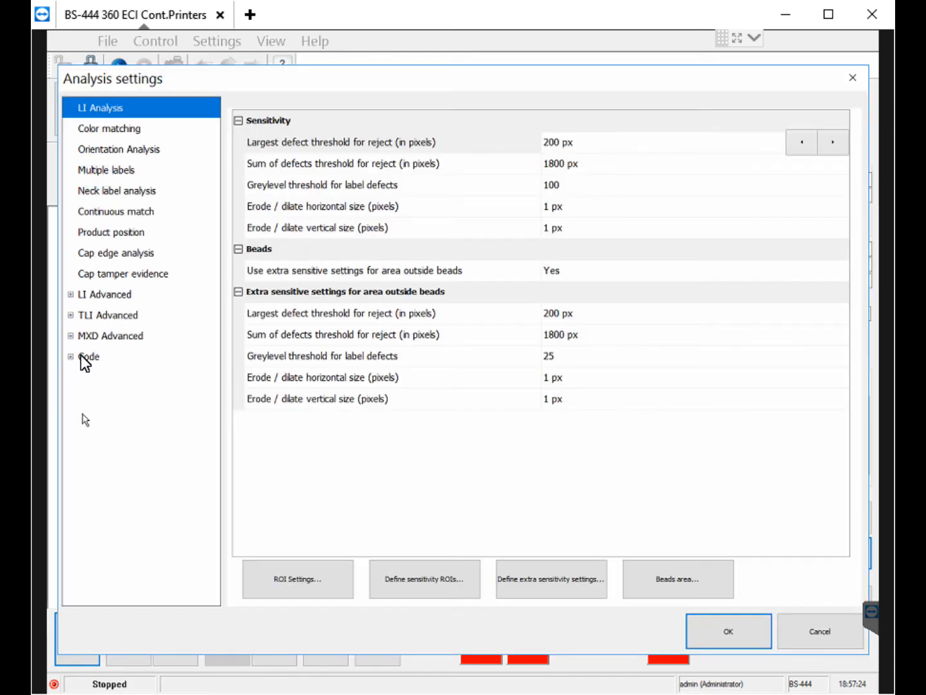
{"action": "left_click", "coordinate": [72, 356]}
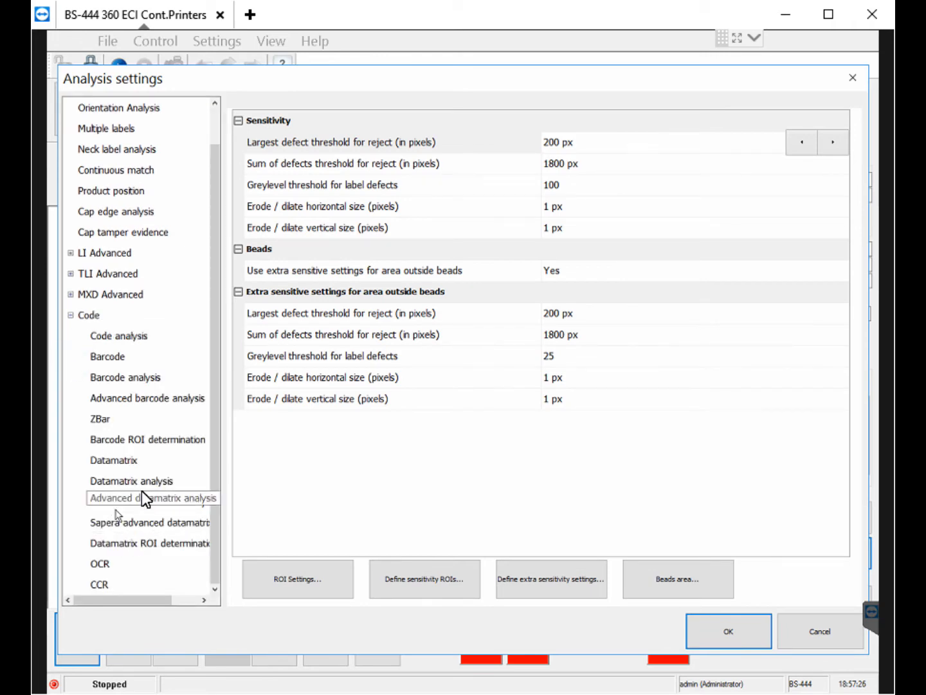
{"action": "left_click", "coordinate": [114, 460]}
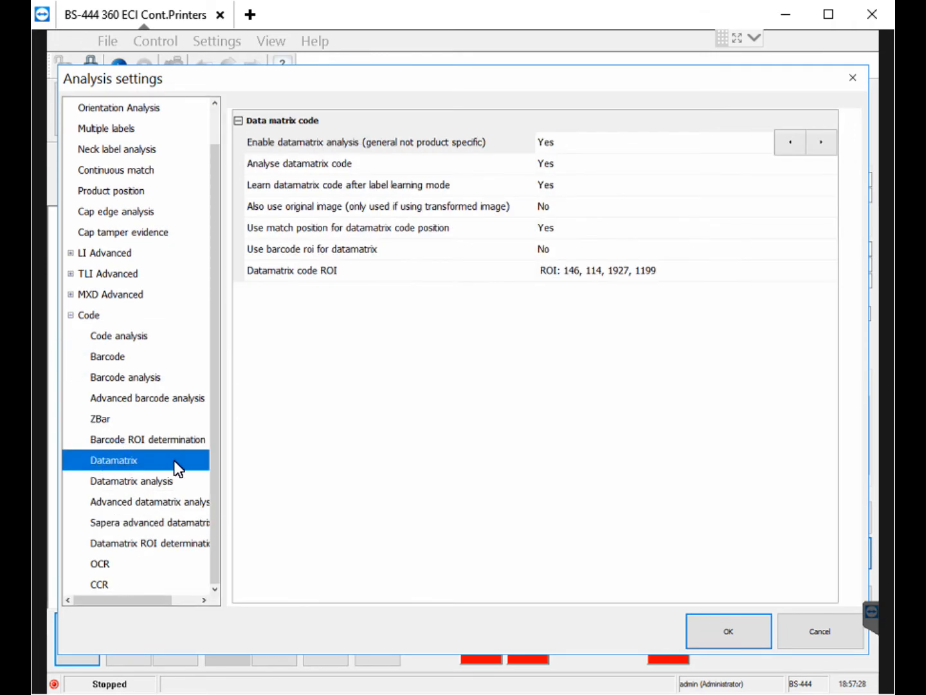
{"action": "left_click", "coordinate": [708, 275]}
{"action": "left_click", "coordinate": [814, 271]}
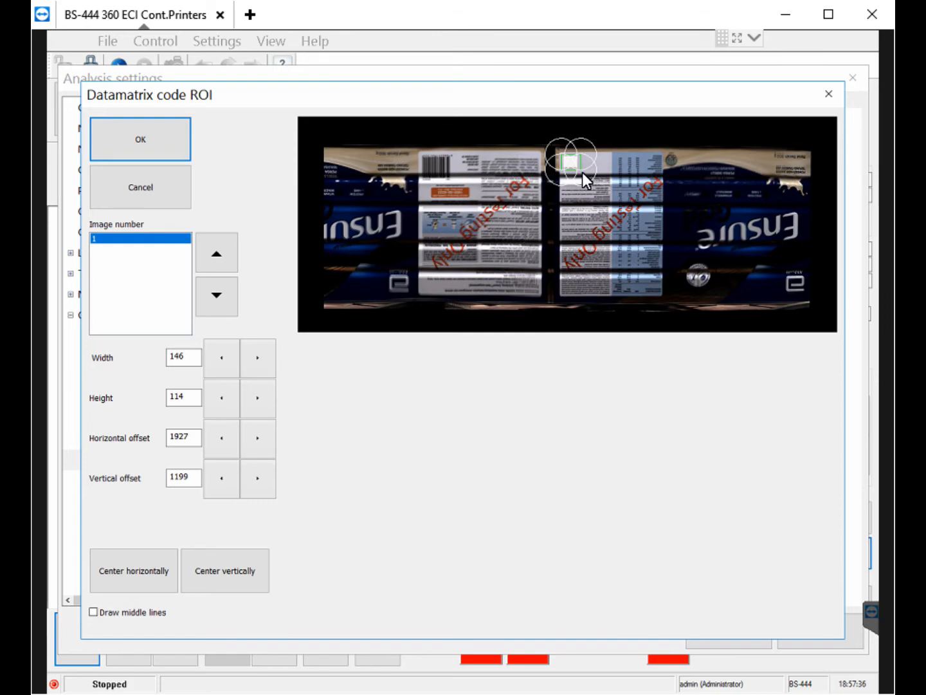
{"action": "scroll", "coordinate": [572, 172], "scroll_direction": "up", "scroll_amount": 3}
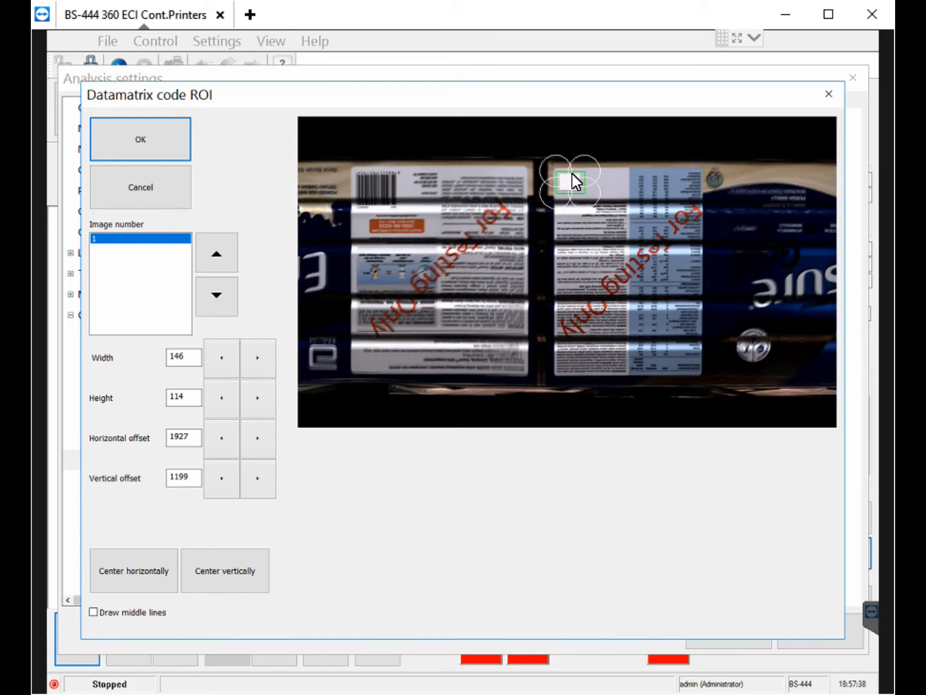
{"action": "scroll", "coordinate": [571, 176], "scroll_direction": "up", "scroll_amount": 3}
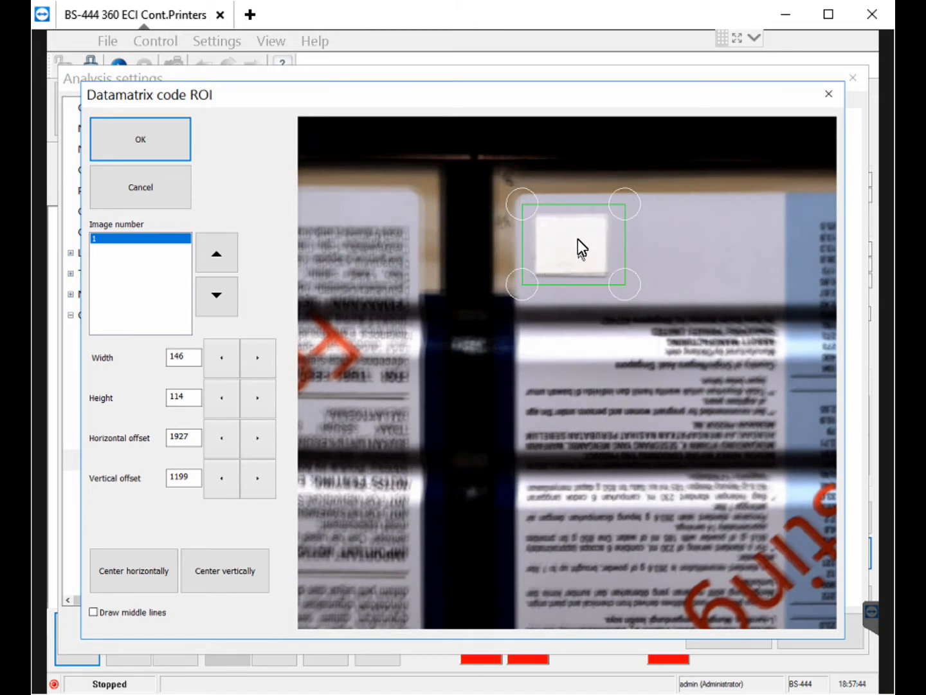
{"action": "mouse_move", "coordinate": [625, 205]}
{"action": "left_mouse_down"}
{"action": "mouse_move", "coordinate": [742, 205]}
{"action": "mouse_move", "coordinate": [752, 193]}
{"action": "mouse_move", "coordinate": [638, 215]}
{"action": "mouse_move", "coordinate": [616, 209]}
{"action": "mouse_move", "coordinate": [622, 203]}
{"action": "left_mouse_up"}
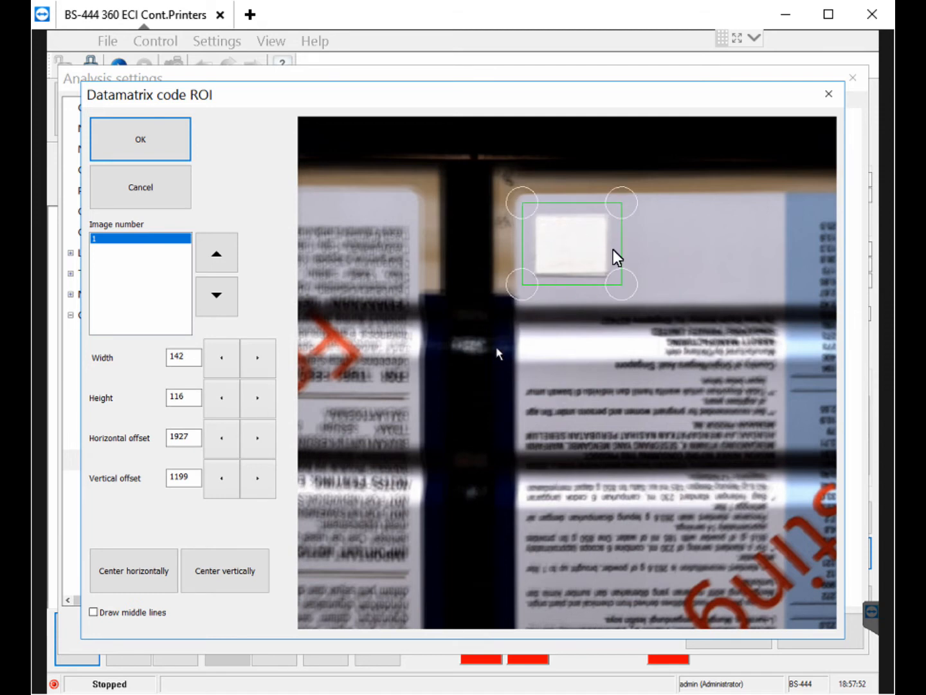
{"action": "left_click", "coordinate": [154, 142]}
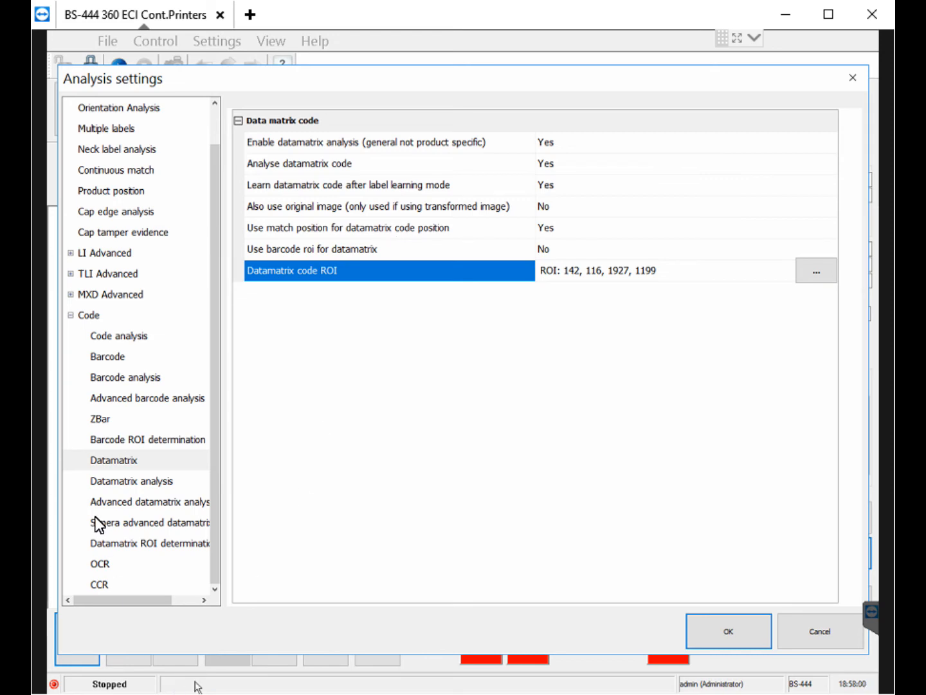
- In the Datamatrix analysis settings, look at Learn next code, then toggle Compare part of code and return it to No
{"action": "left_click", "coordinate": [128, 478]}
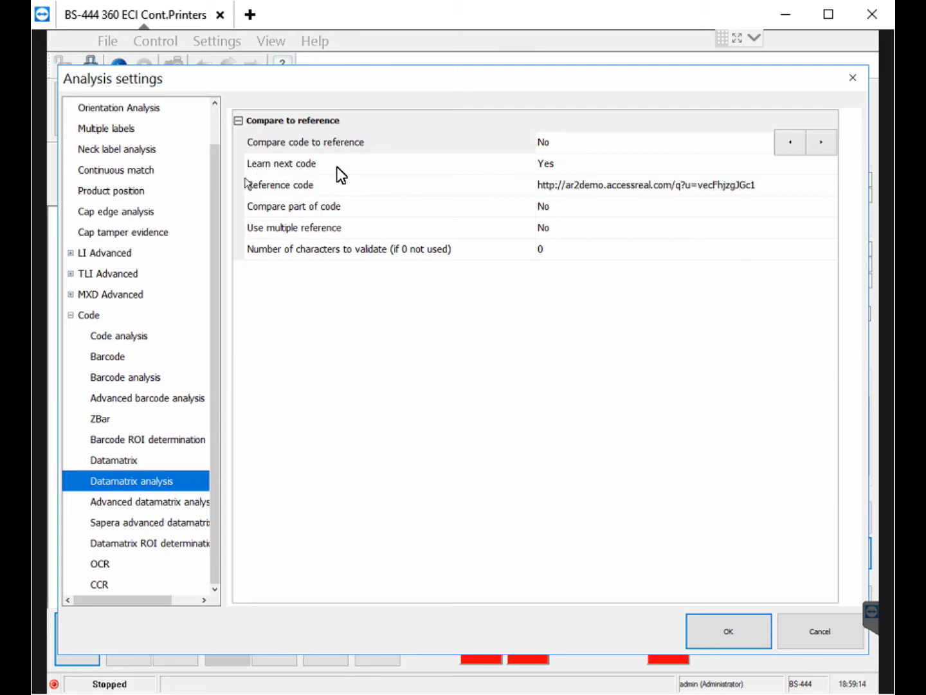
{"action": "left_click", "coordinate": [739, 163]}
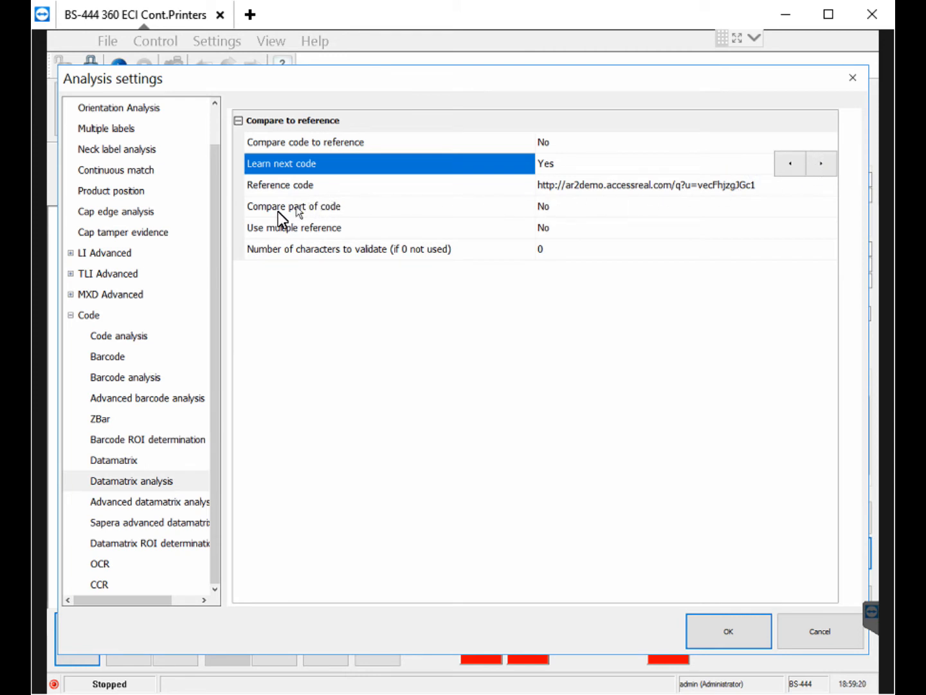
{"action": "left_click", "coordinate": [560, 207]}
{"action": "left_click", "coordinate": [820, 208]}
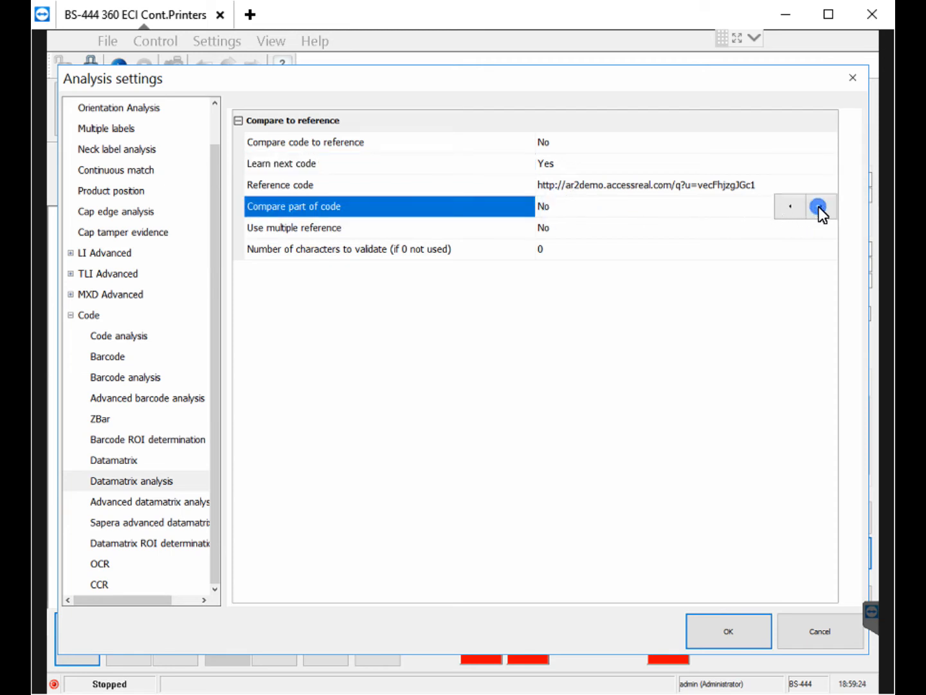
{"action": "left_click", "coordinate": [782, 207]}
- Examine the Advanced datamatrix analysis and Sapera advanced datamatrix settings, including threshold value, QR code matrix size, effort level and processing options
{"action": "left_click", "coordinate": [125, 504]}
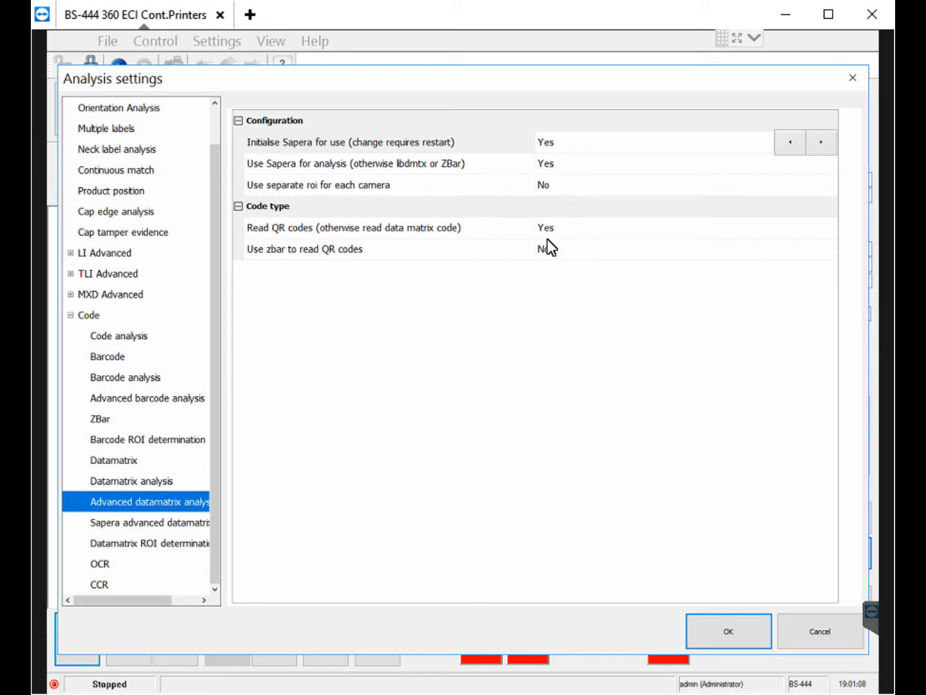
{"action": "left_click", "coordinate": [144, 525]}
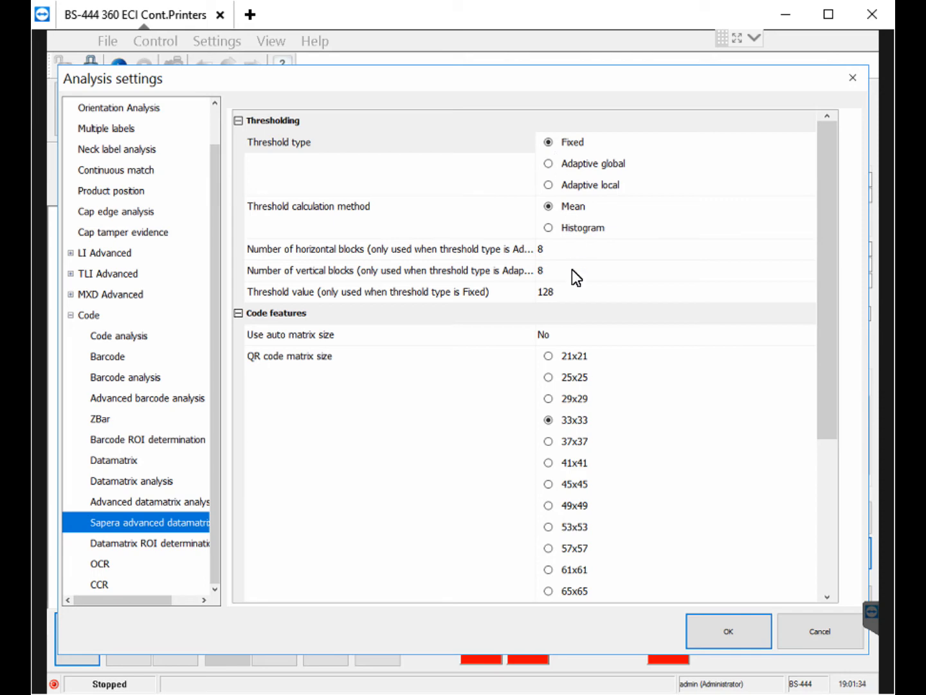
{"action": "left_click", "coordinate": [558, 292]}
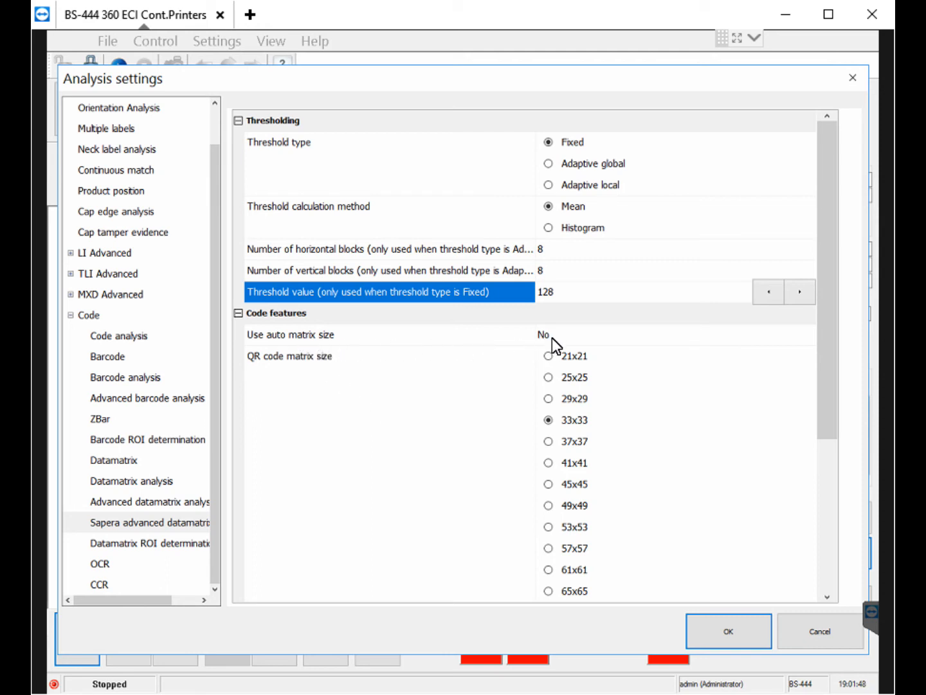
{"action": "left_click", "coordinate": [595, 423]}
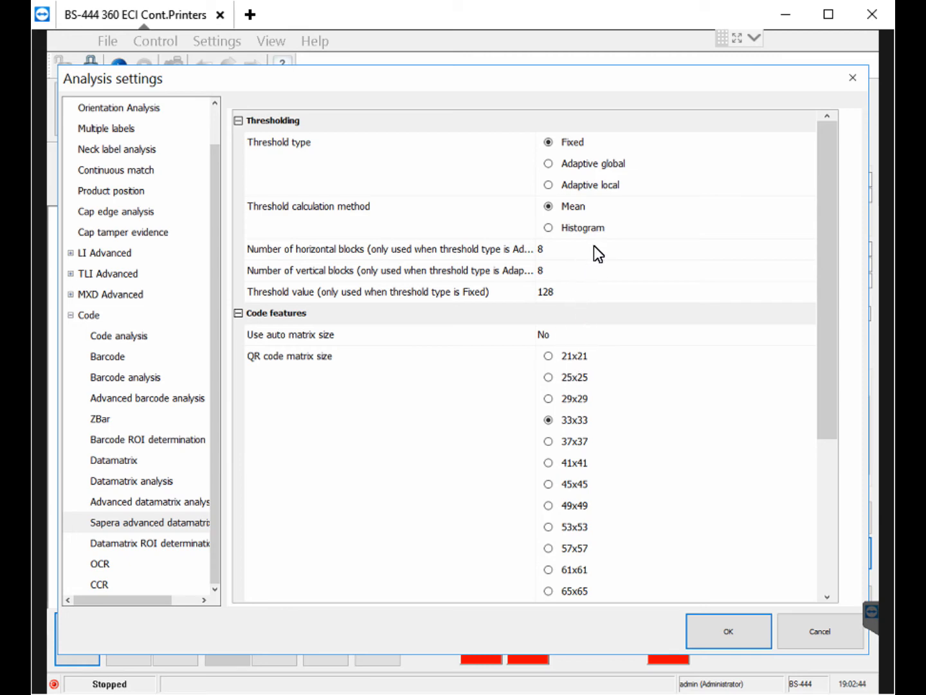
{"action": "left_click", "coordinate": [822, 308]}
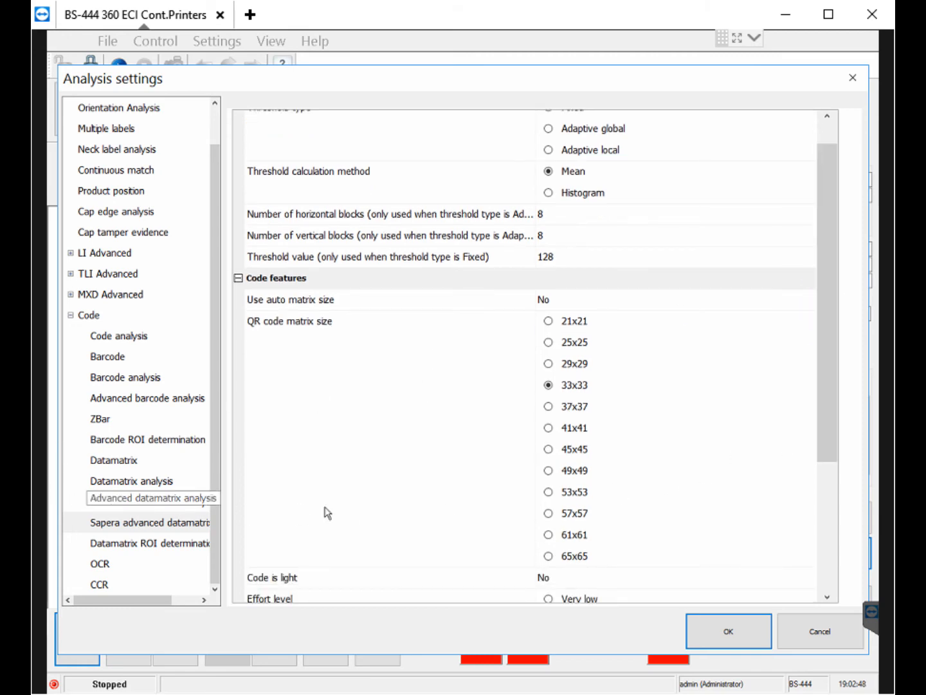
{"action": "left_click_drag", "start_coordinate": [825, 445], "coordinate": [831, 562]}
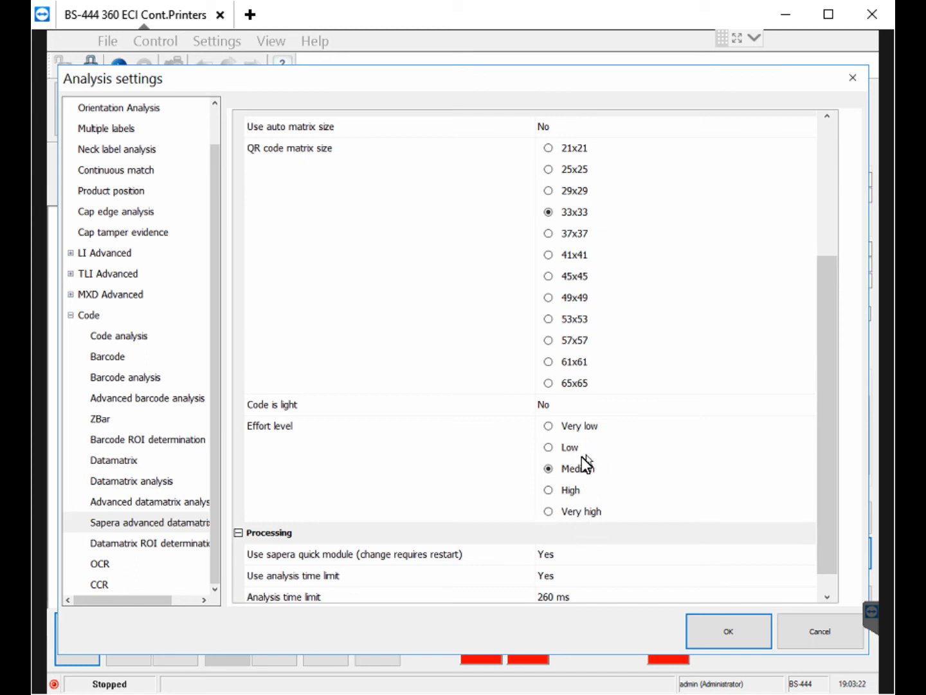
{"action": "left_click_drag", "start_coordinate": [825, 480], "coordinate": [831, 557]}
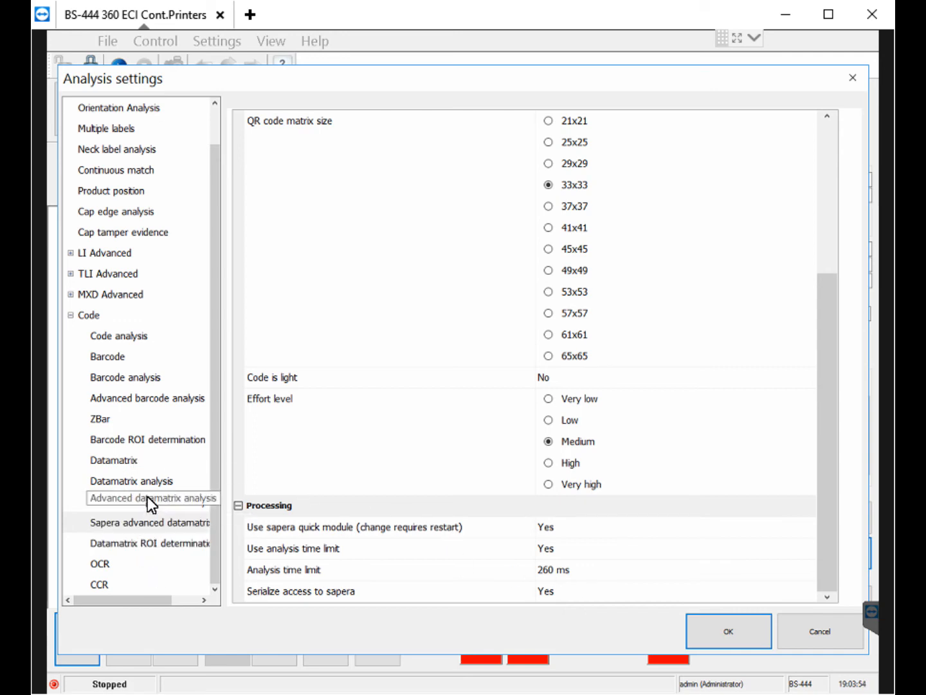
{"action": "left_click", "coordinate": [142, 521]}
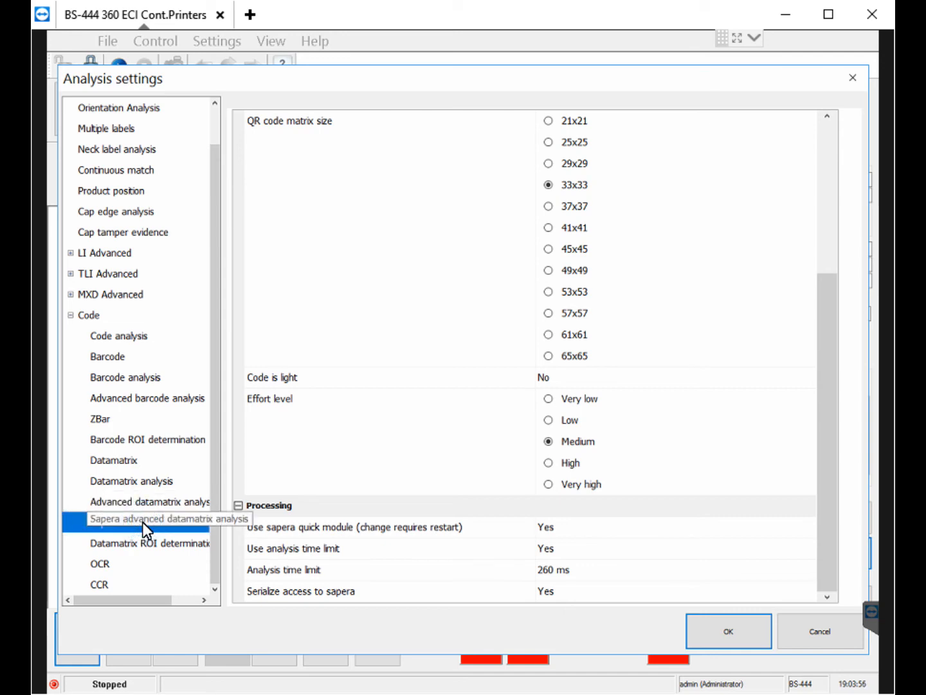
- Check the Datamatrix ROI determination settings and save the analysis settings
{"action": "left_click", "coordinate": [140, 548]}
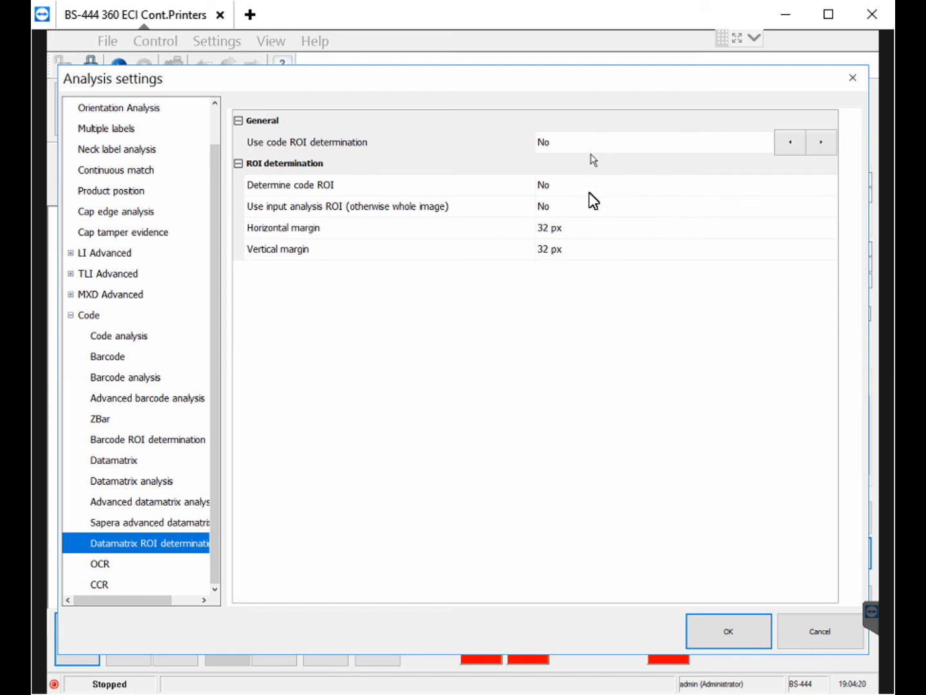
{"action": "scroll", "coordinate": [152, 491], "scroll_direction": "up", "scroll_amount": 1}
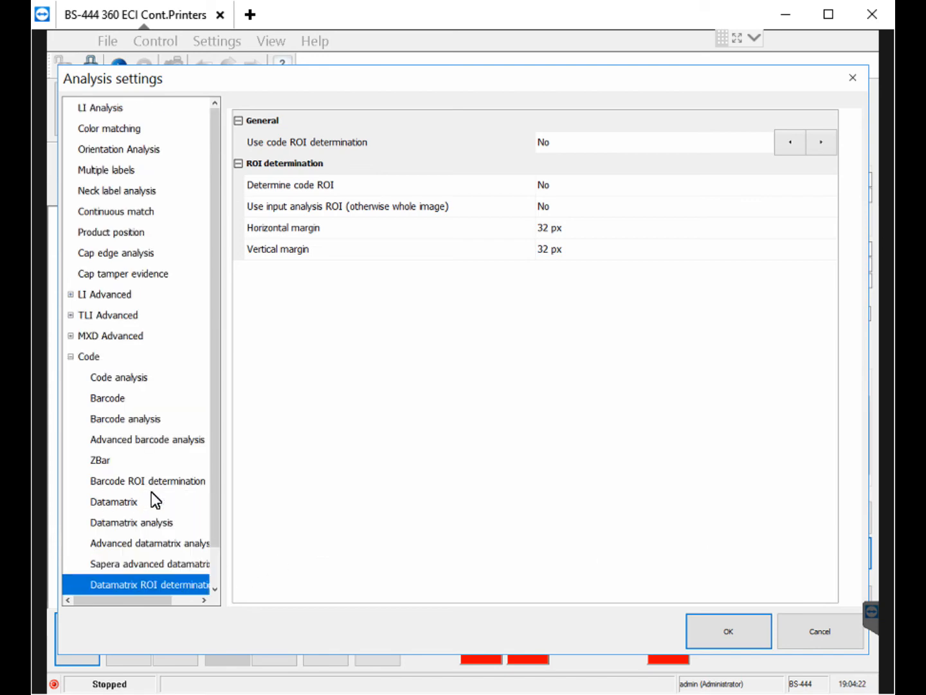
{"action": "left_click", "coordinate": [724, 630]}
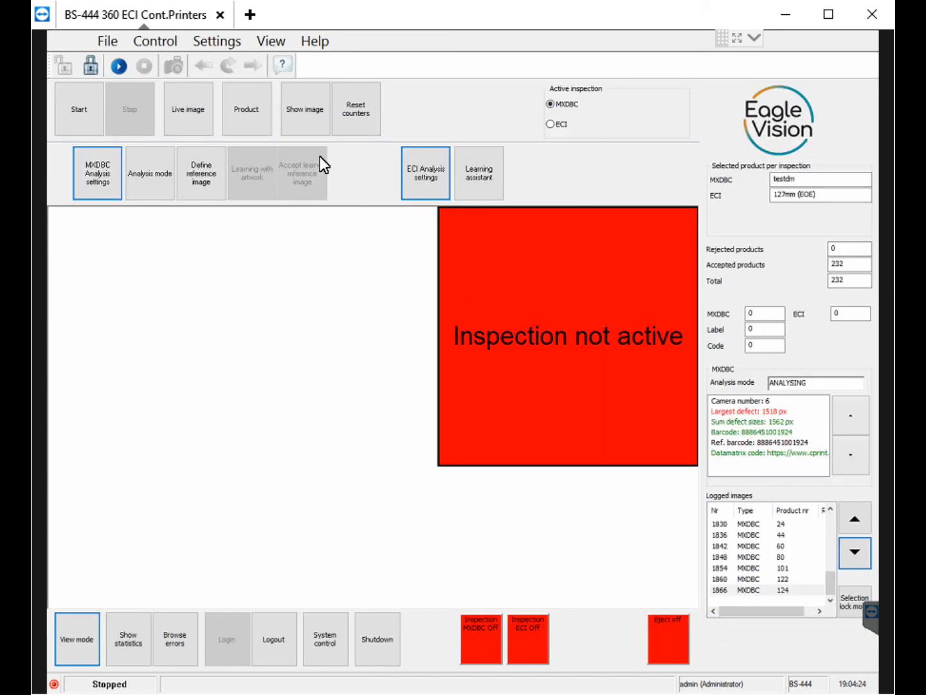
- View the datamatrix ROI on the reference image in Manual learning and close both windows without changes
{"action": "left_click", "coordinate": [81, 116]}
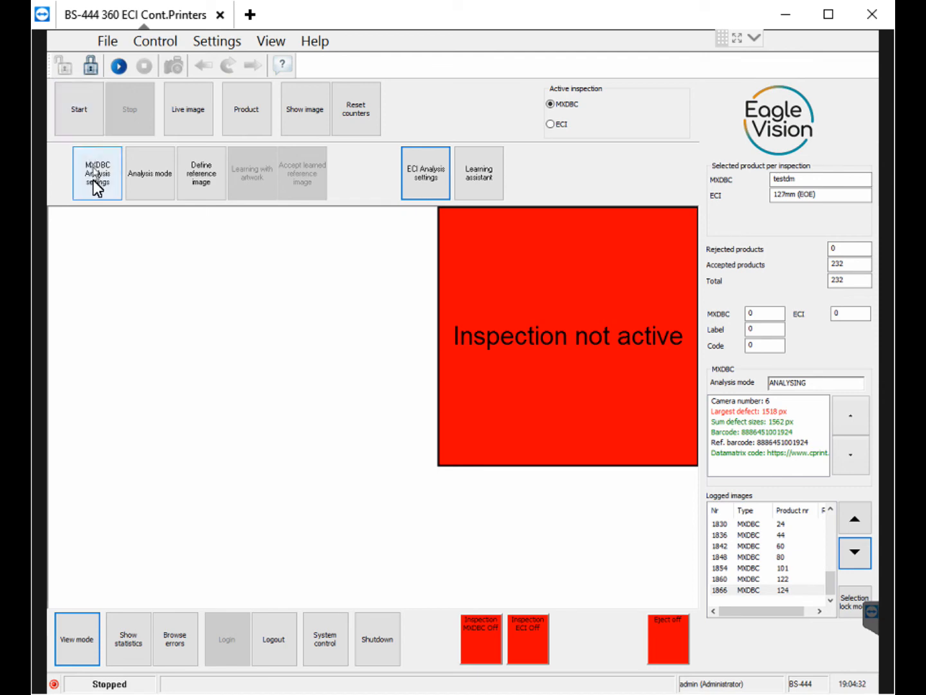
{"action": "left_click", "coordinate": [199, 173]}
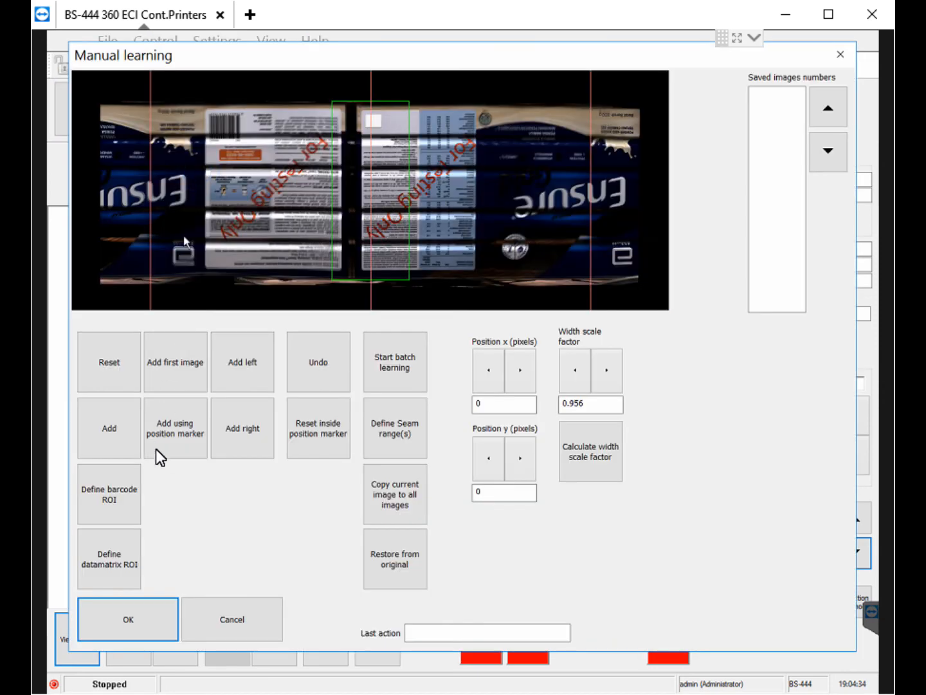
{"action": "left_click", "coordinate": [119, 559]}
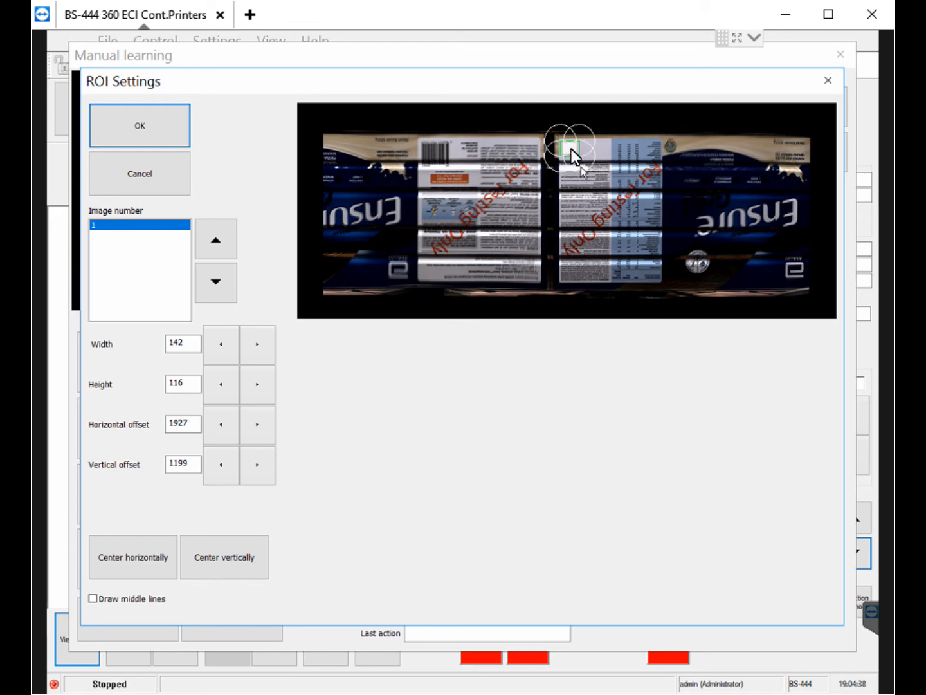
{"action": "left_click", "coordinate": [846, 53]}
{"action": "left_click", "coordinate": [831, 77]}
{"action": "left_click", "coordinate": [839, 54]}
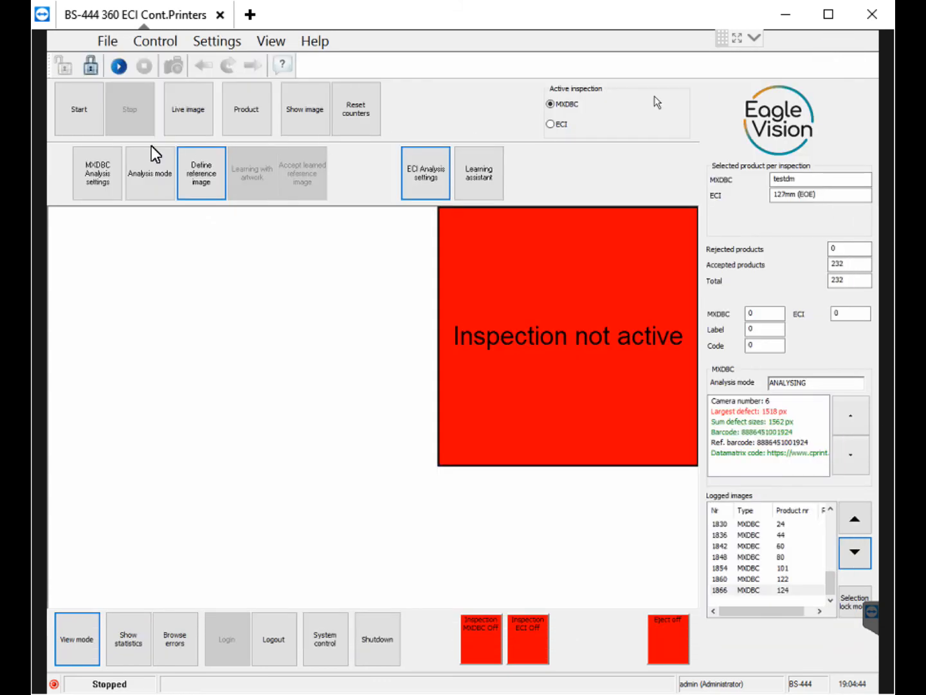
- Show logged MXDBC images 1866 and 1860, then browse back through the earlier ones to image 1842
{"action": "left_click", "coordinate": [297, 110]}
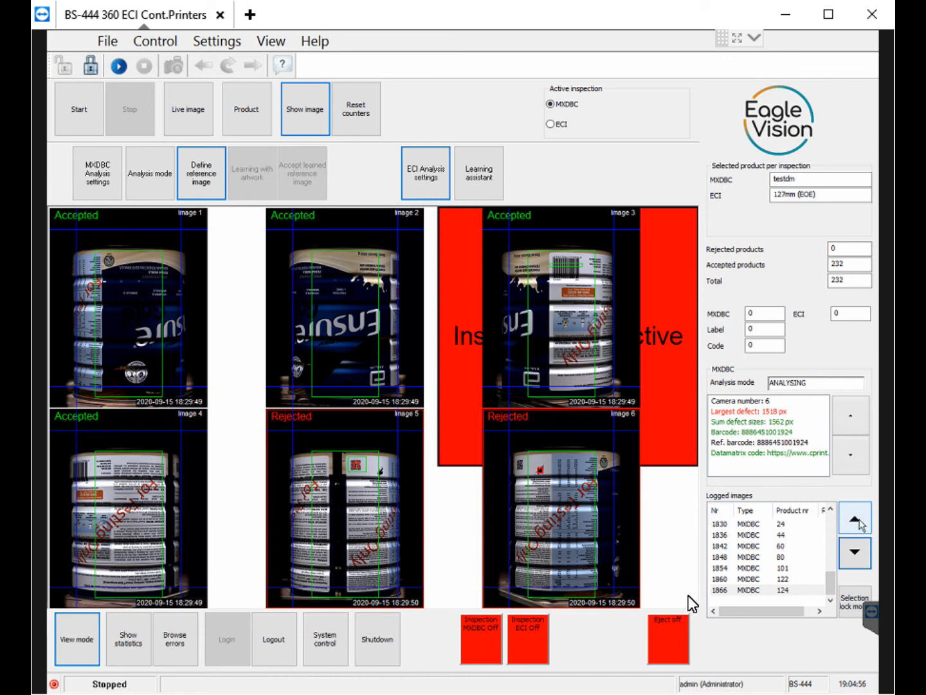
{"action": "left_click", "coordinate": [737, 578]}
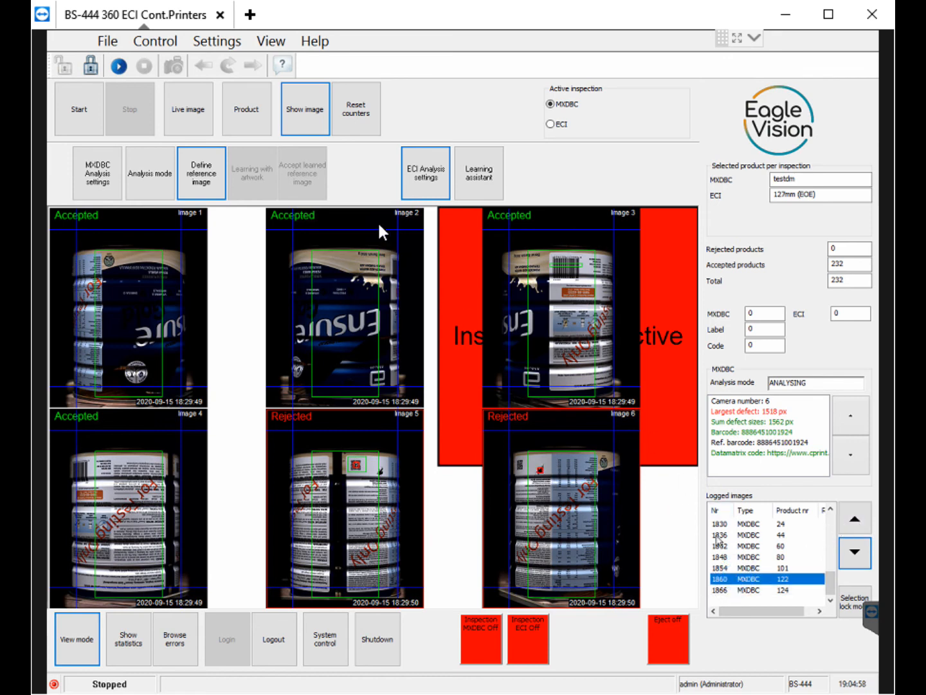
{"action": "left_click", "coordinate": [310, 123]}
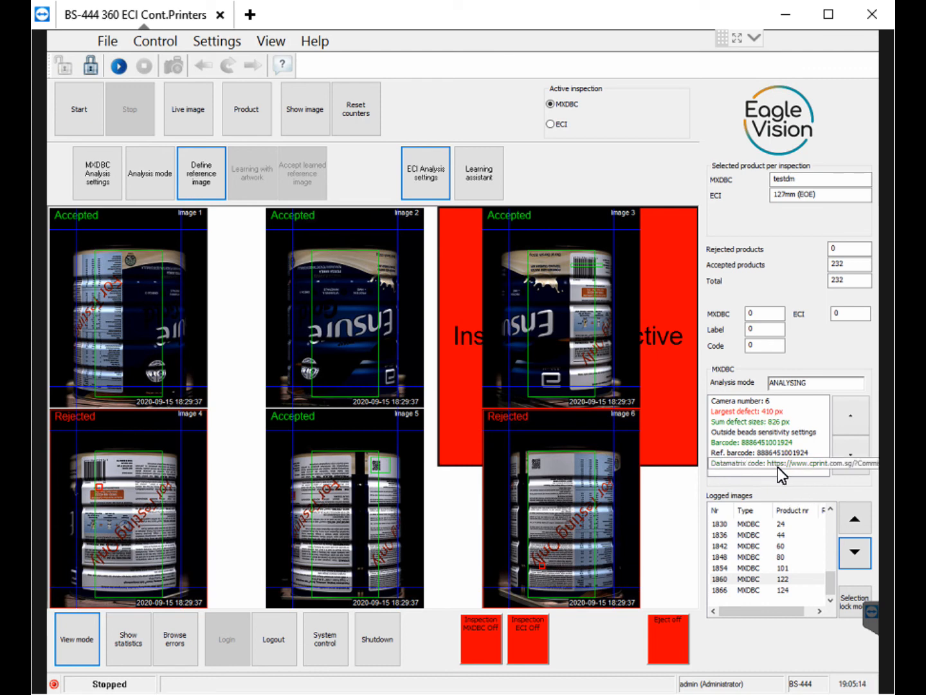
{"action": "left_click", "coordinate": [855, 519]}
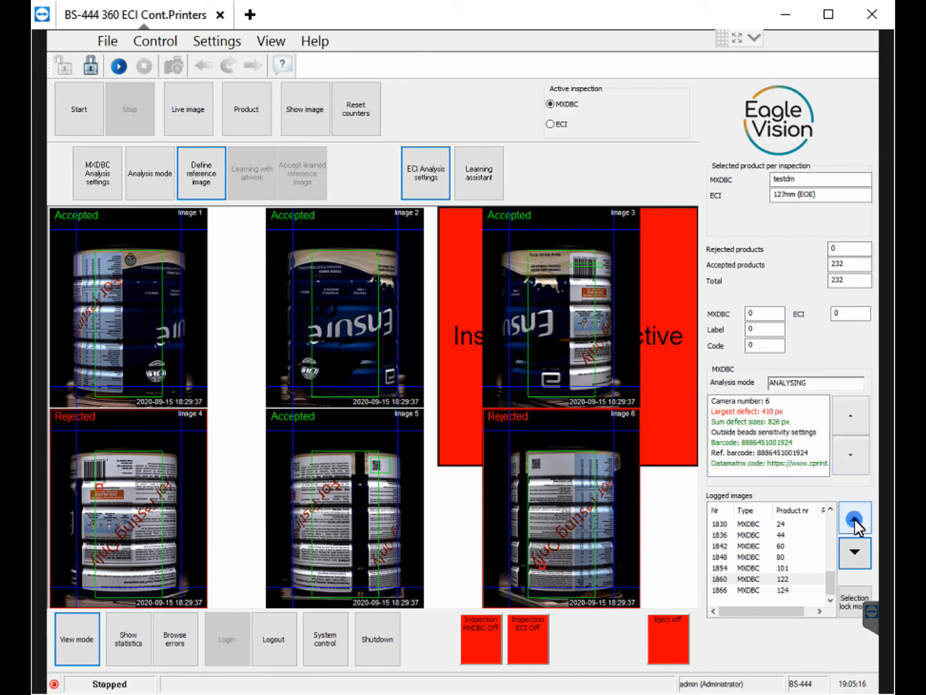
{"action": "left_click", "coordinate": [855, 520]}
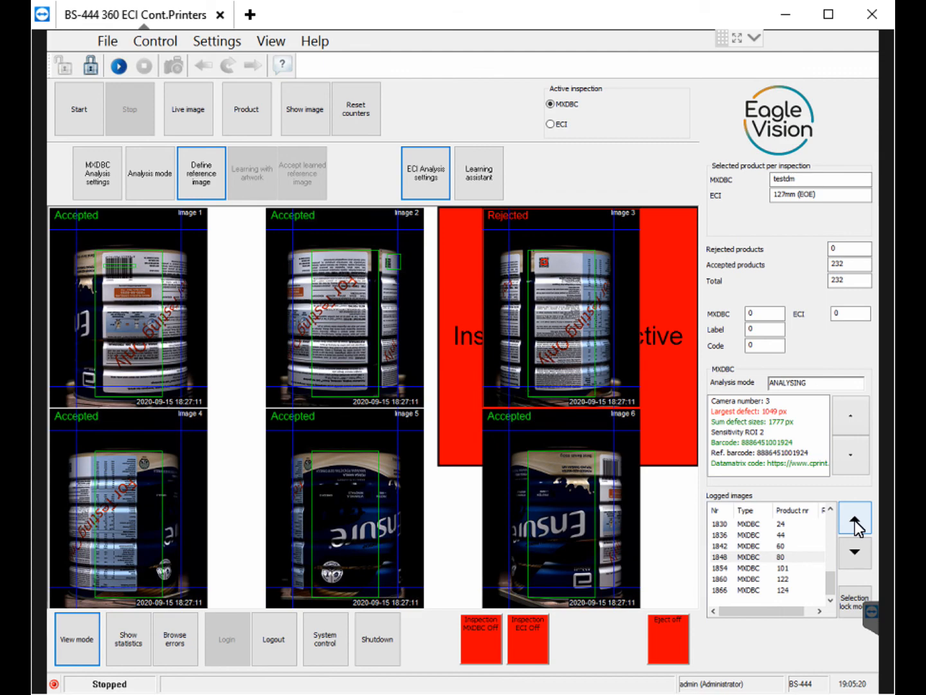
{"action": "left_click", "coordinate": [854, 520]}
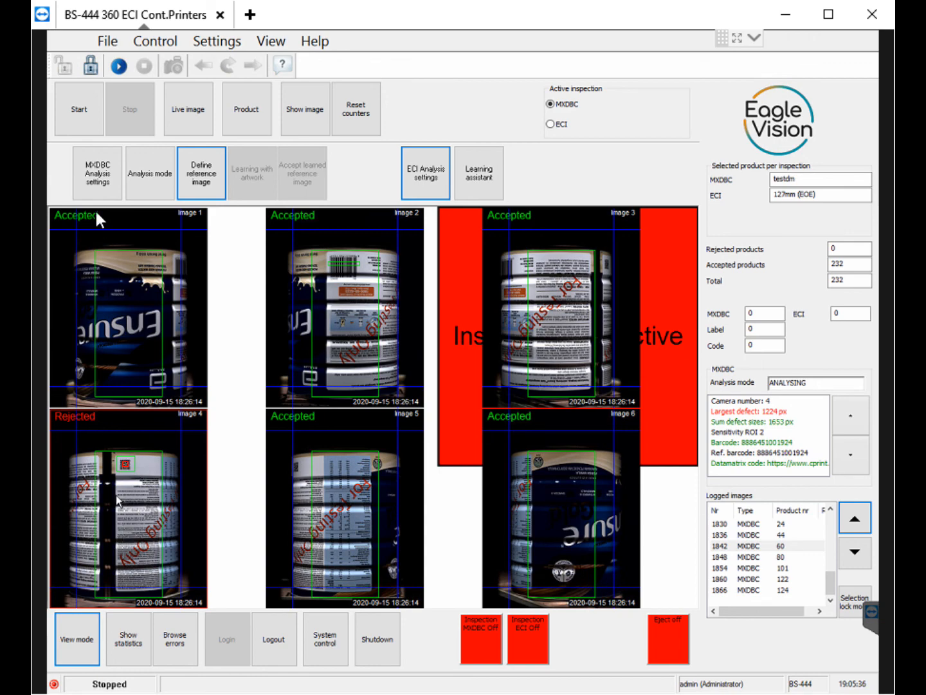
- Open the sensitivity ROIs in the MXDBC analysis settings, select ROI 2 around the datamatrix code and apply it to all images
{"action": "left_click", "coordinate": [93, 161]}
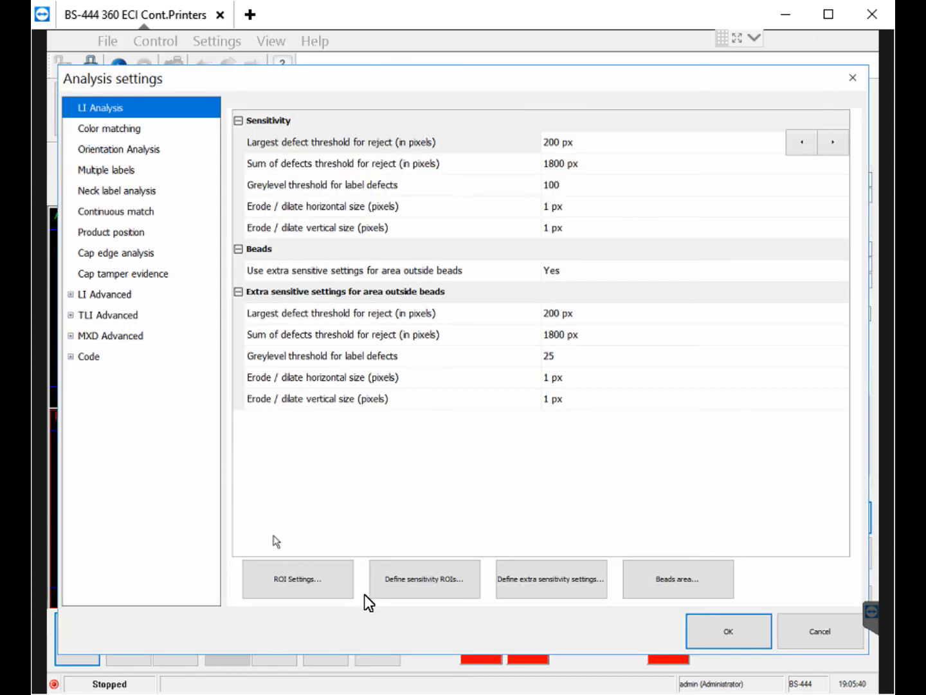
{"action": "left_click", "coordinate": [415, 577]}
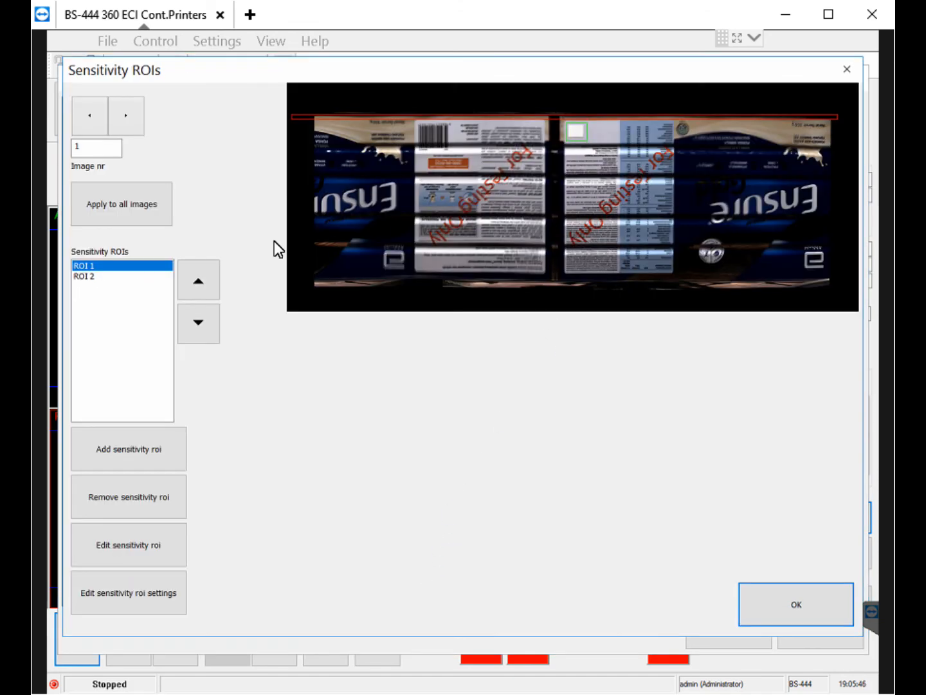
{"action": "left_click", "coordinate": [89, 276]}
{"action": "left_click", "coordinate": [121, 206]}
{"action": "left_click", "coordinate": [122, 205]}
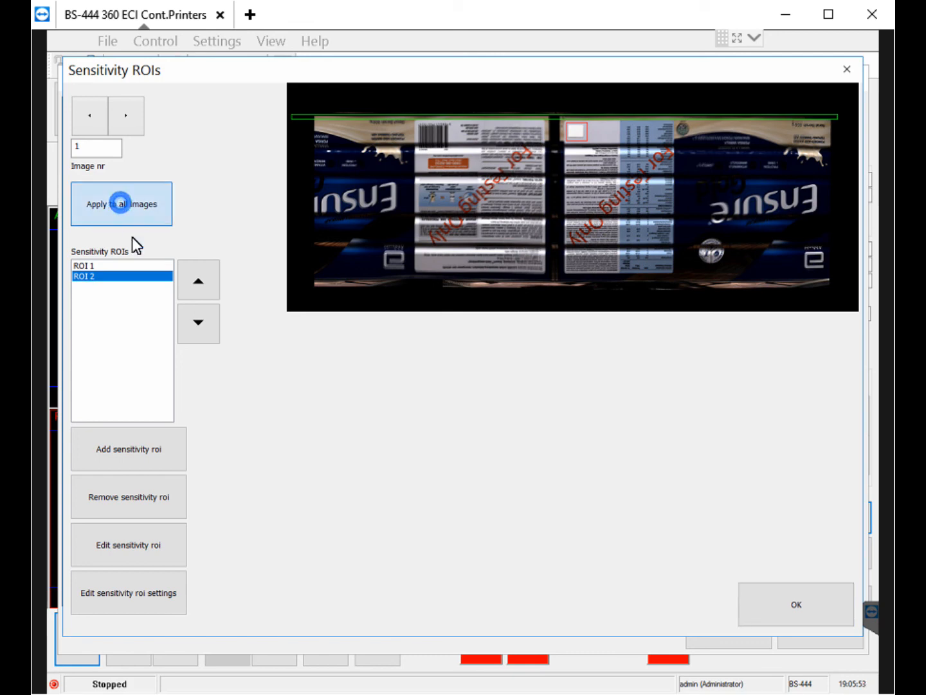
- Check the sensitivity settings of ROI 2, reapply ROI 2 to all images, save the analysis settings and show logged image 1842 again
{"action": "left_click", "coordinate": [143, 593]}
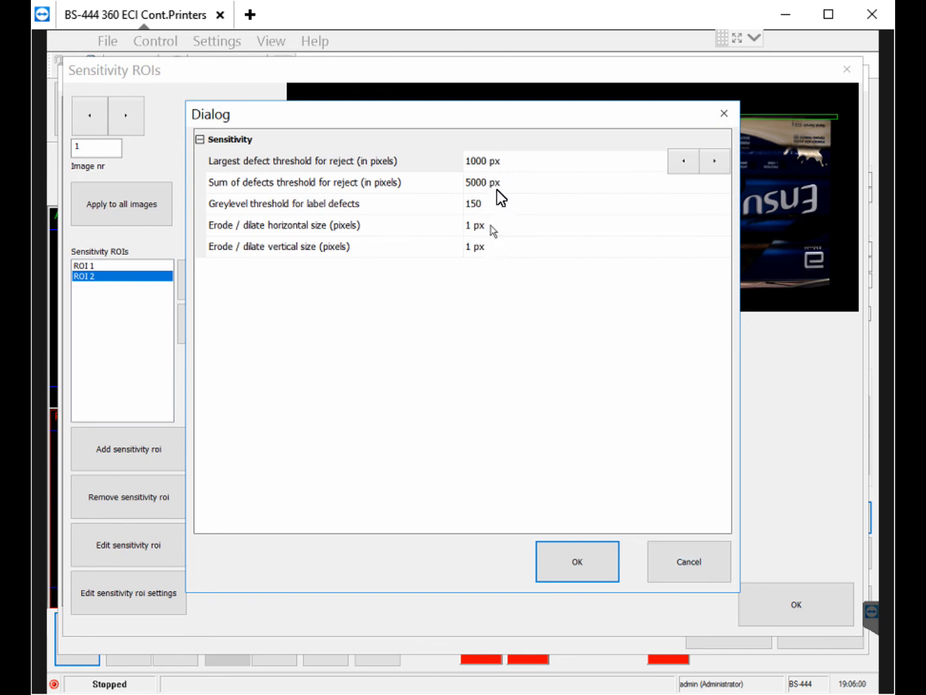
{"action": "left_click", "coordinate": [585, 556]}
{"action": "left_click", "coordinate": [118, 207]}
{"action": "left_click", "coordinate": [86, 275]}
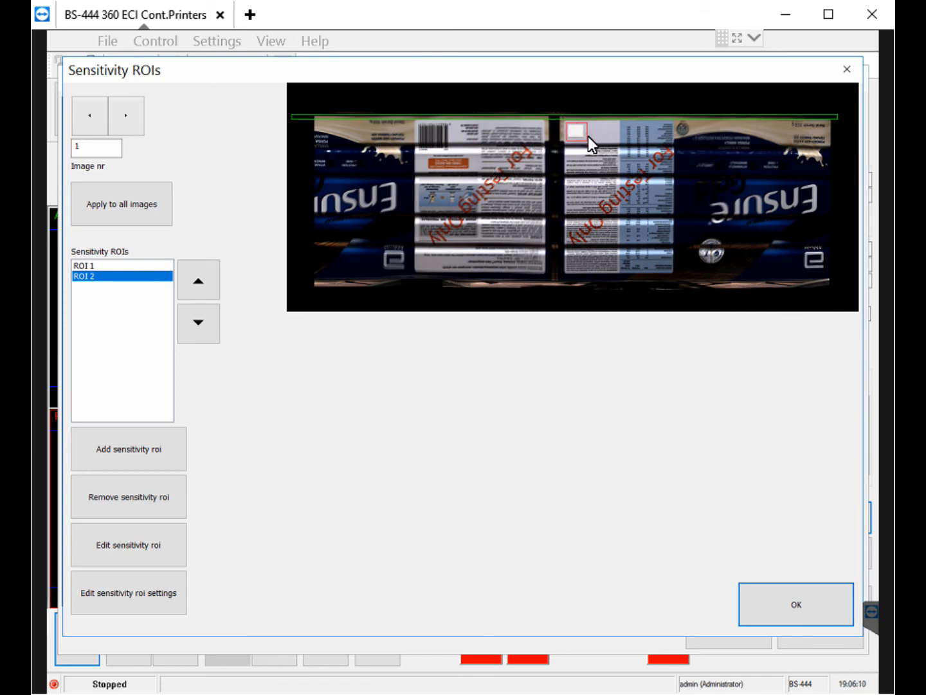
{"action": "left_click", "coordinate": [122, 204]}
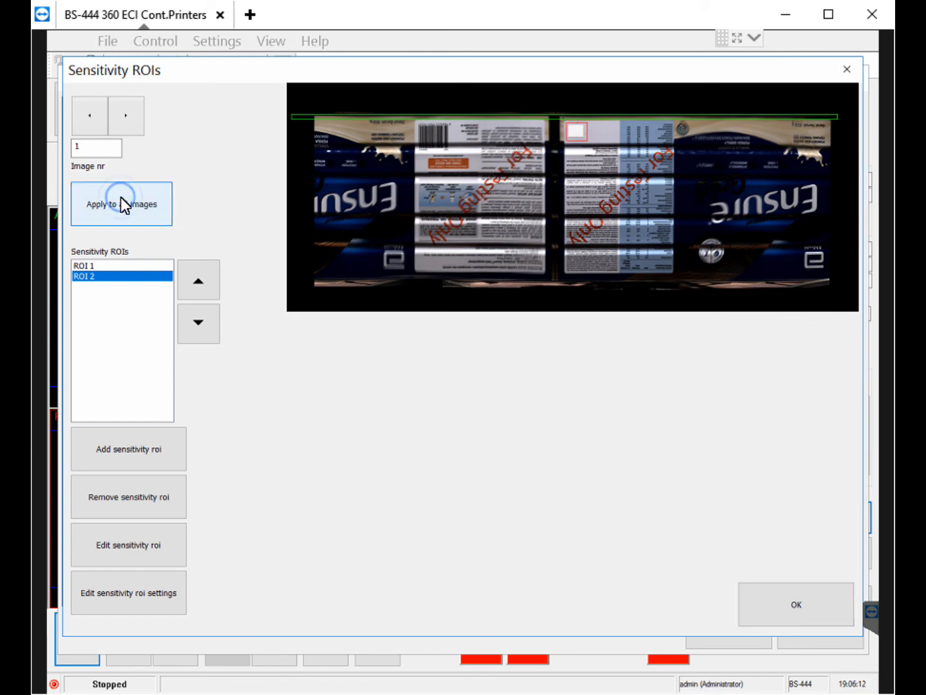
{"action": "left_click", "coordinate": [765, 599]}
{"action": "left_click", "coordinate": [727, 630]}
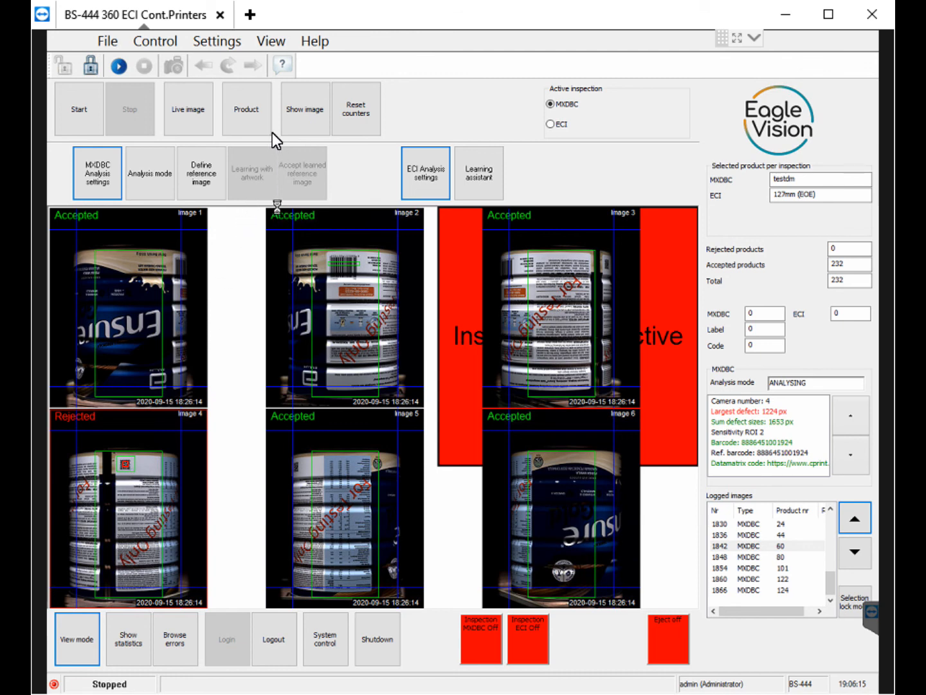
{"action": "left_click", "coordinate": [311, 115]}
- Set the MXDBC view mode to single image number 4 with analysis images and show the logged image again
{"action": "left_click", "coordinate": [76, 637]}
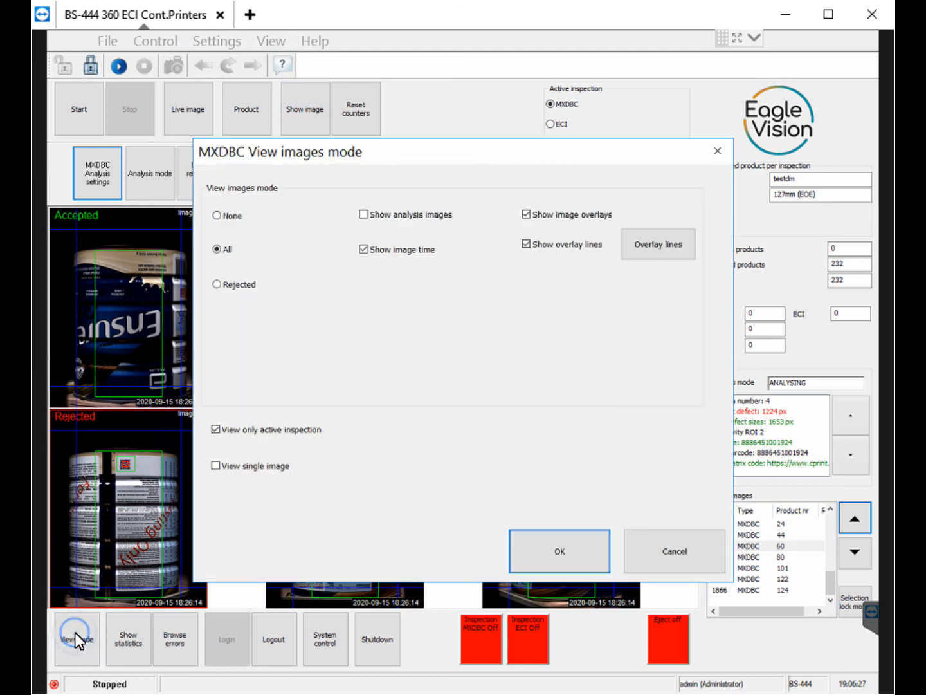
{"action": "left_click", "coordinate": [251, 468]}
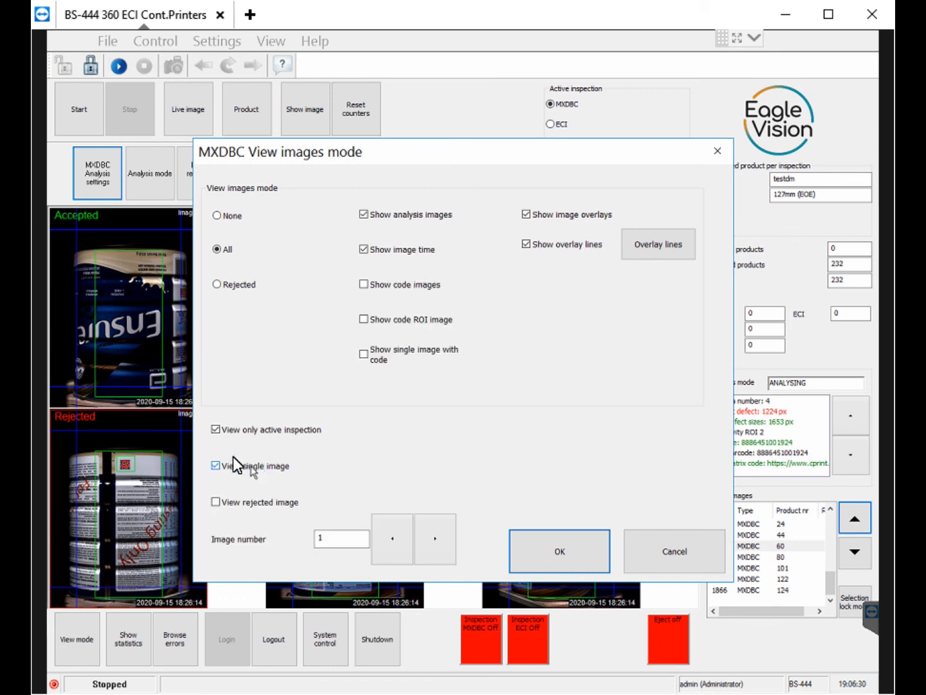
{"action": "left_click", "coordinate": [435, 540]}
{"action": "left_click", "coordinate": [434, 540]}
{"action": "left_click", "coordinate": [434, 540]}
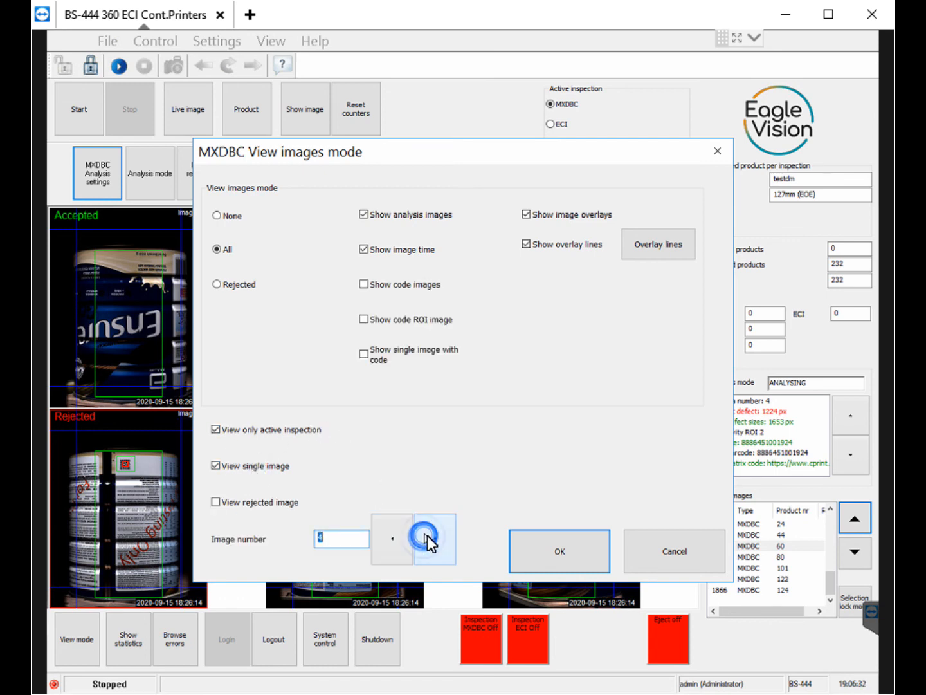
{"action": "left_click", "coordinate": [552, 544]}
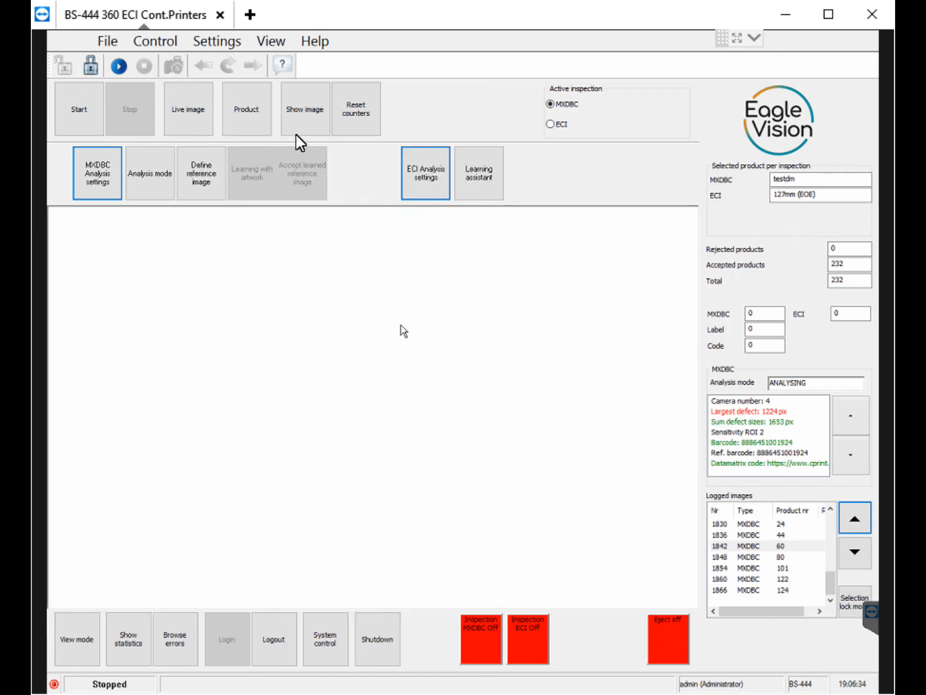
{"action": "left_click", "coordinate": [296, 113]}
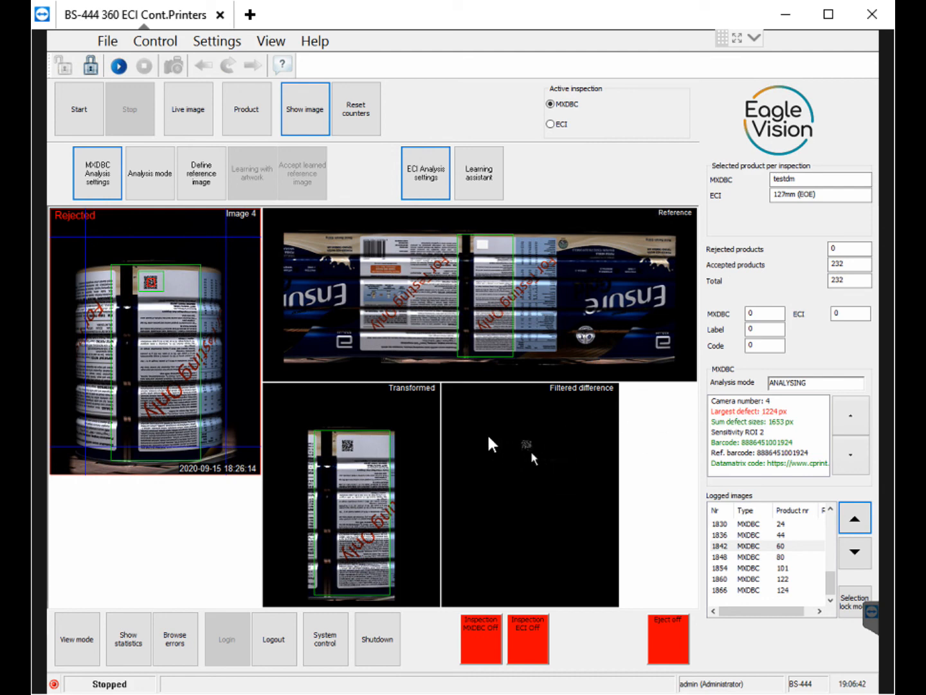
- Set the greylevel threshold for label defects to 200 in the settings of sensitivity ROI 2
{"action": "left_click", "coordinate": [90, 171]}
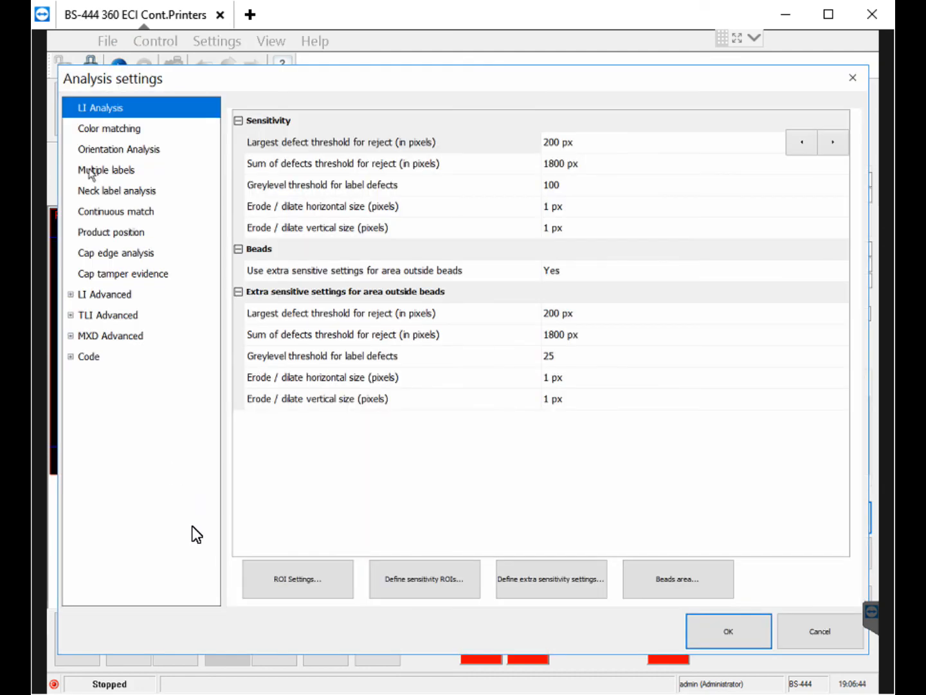
{"action": "left_click", "coordinate": [419, 586]}
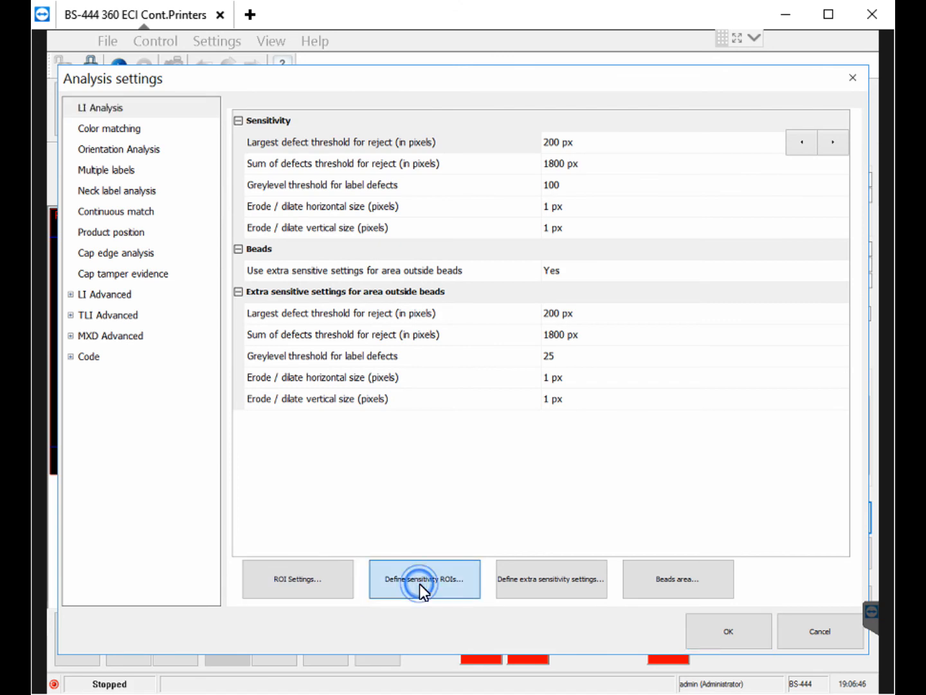
{"action": "left_click", "coordinate": [92, 278]}
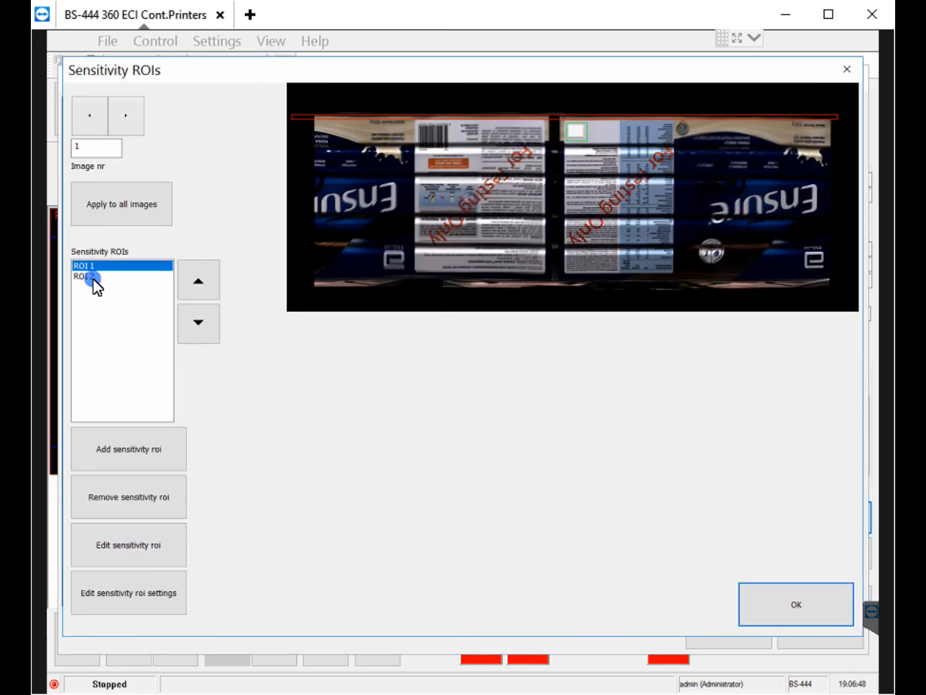
{"action": "left_click", "coordinate": [140, 591]}
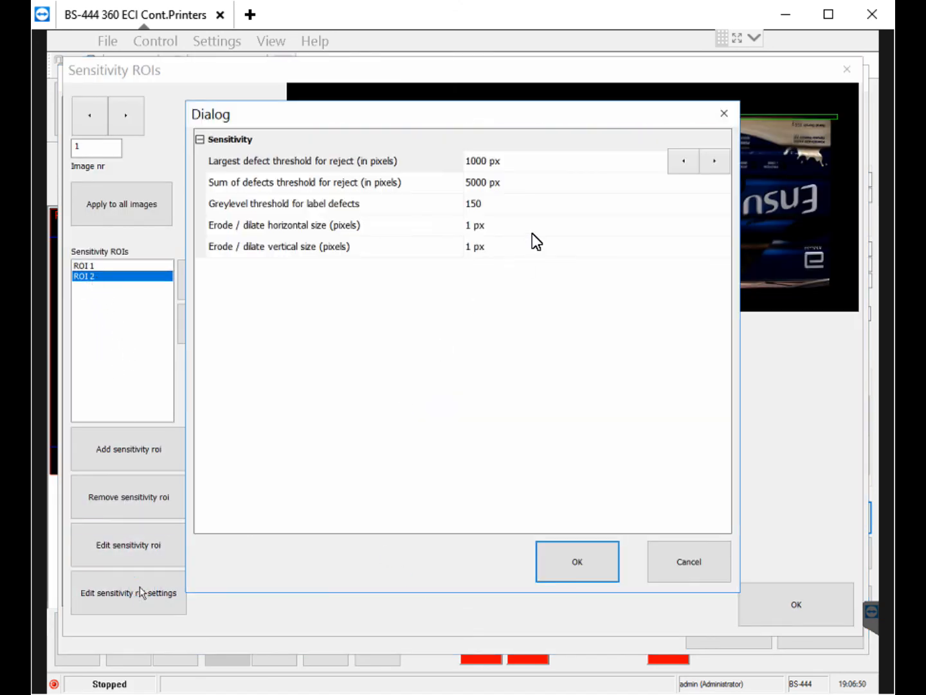
{"action": "left_click", "coordinate": [498, 205]}
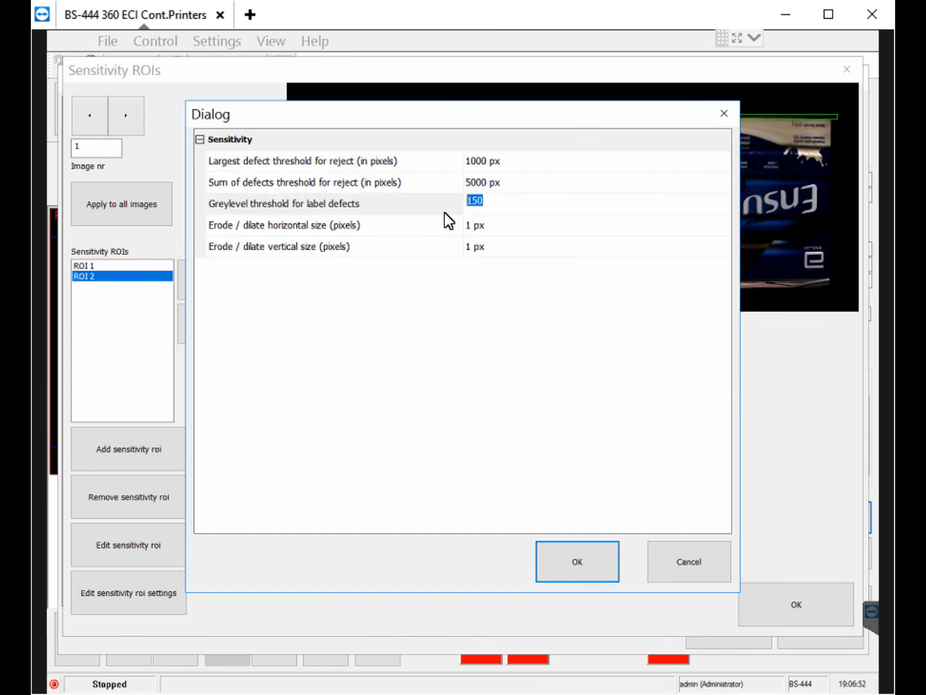
{"action": "type", "text": "200"}
{"action": "left_click", "coordinate": [602, 564]}
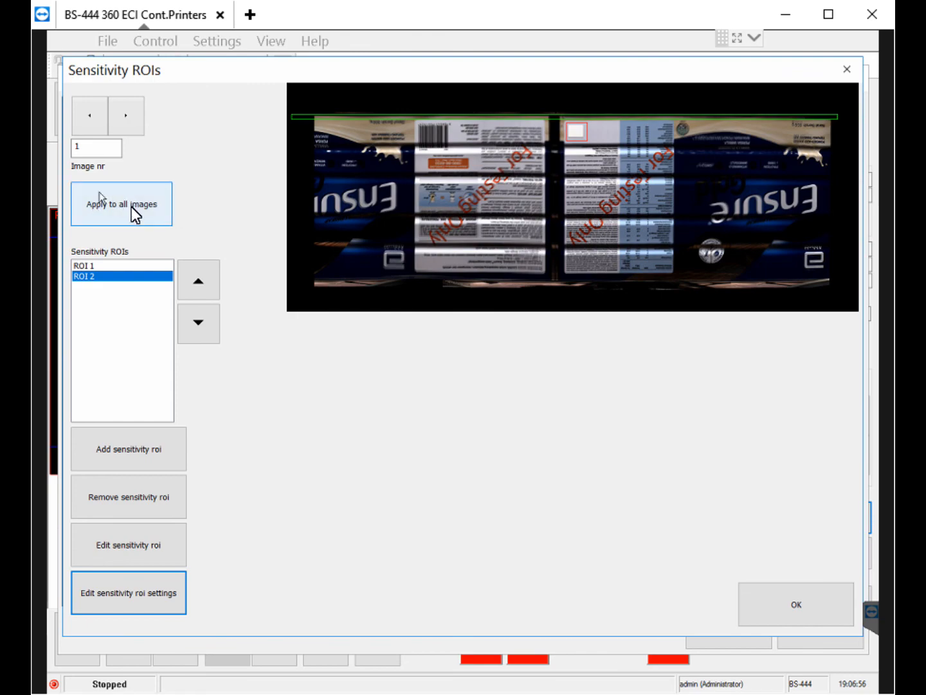
- Apply ROI 2 to all images, save the MXDBC analysis settings and re-analyse the displayed logged image
{"action": "left_click", "coordinate": [132, 211]}
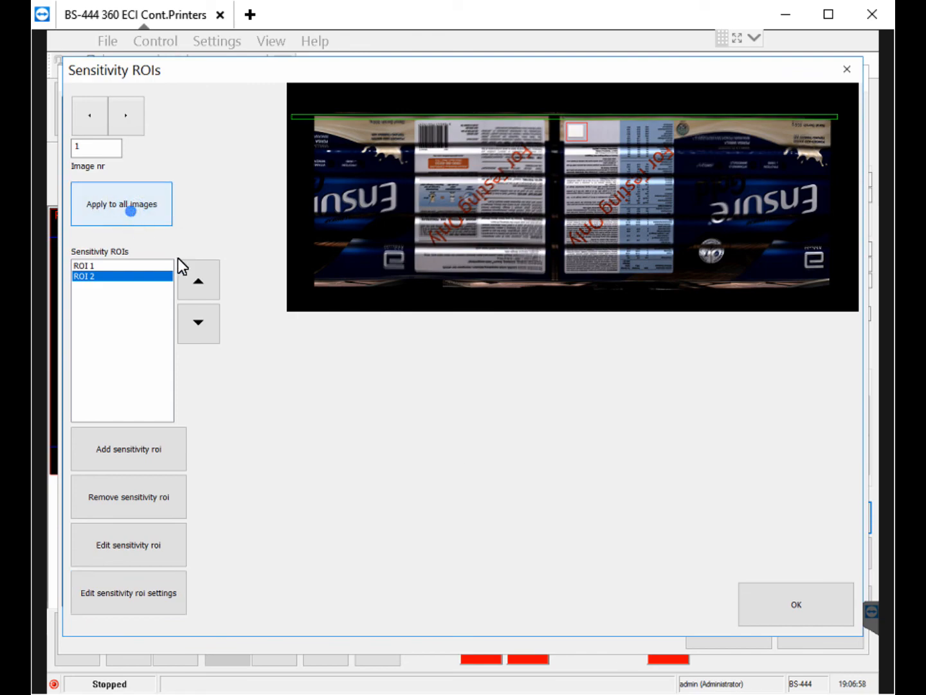
{"action": "left_click", "coordinate": [809, 607]}
{"action": "left_click", "coordinate": [748, 635]}
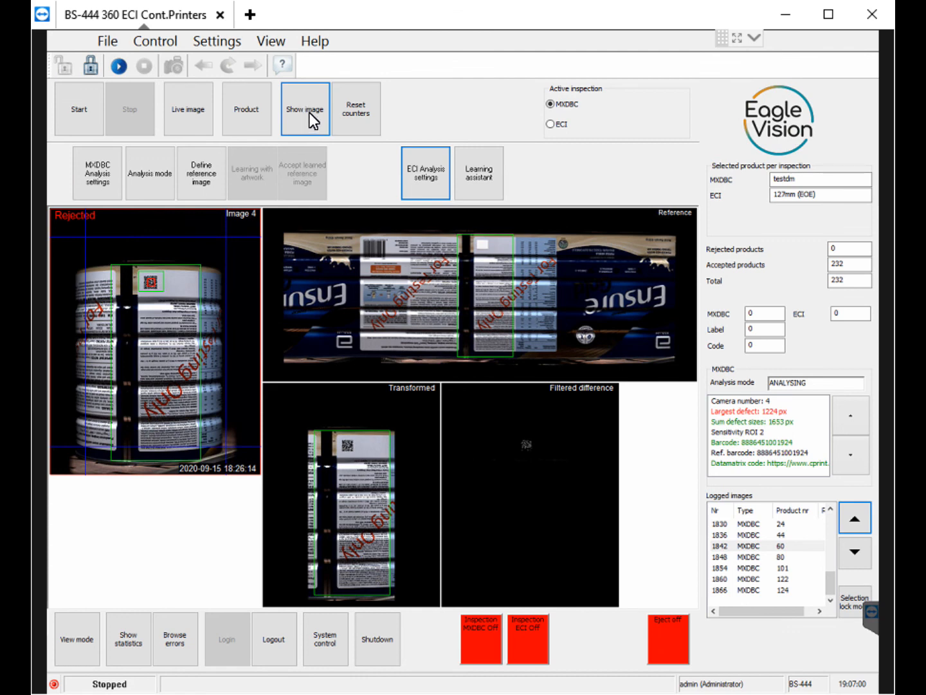
{"action": "left_click", "coordinate": [310, 114]}
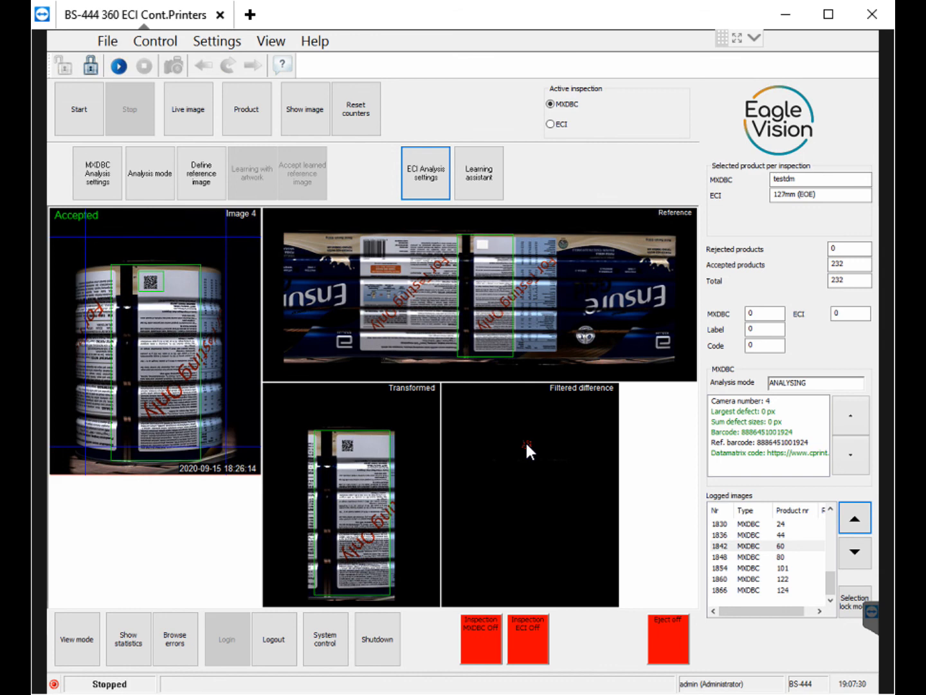
{"action": "left_click", "coordinate": [85, 642]}
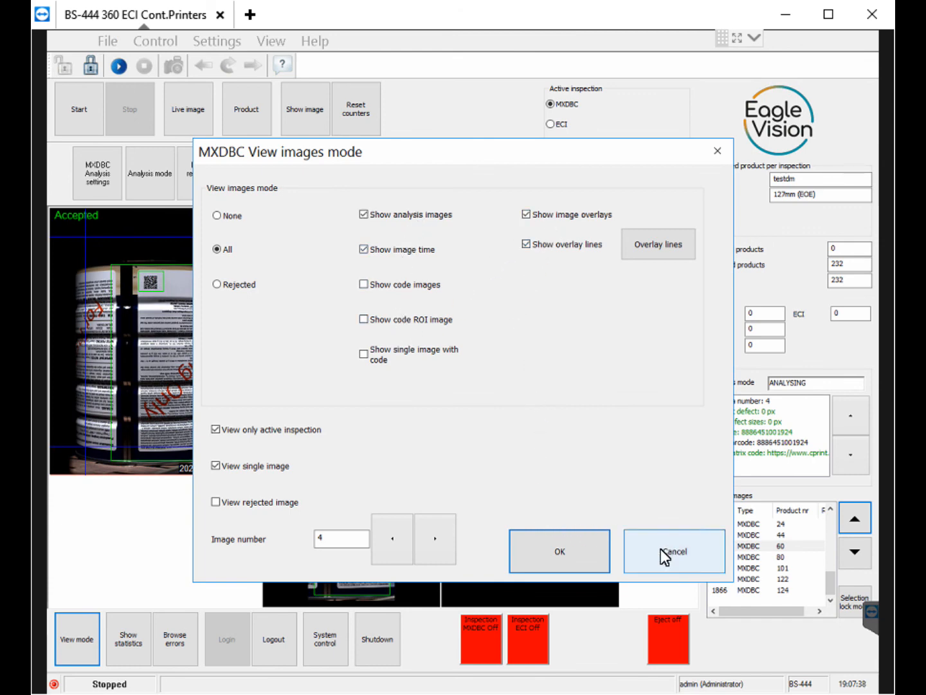
{"action": "mouse_move", "coordinate": [52, 692]}
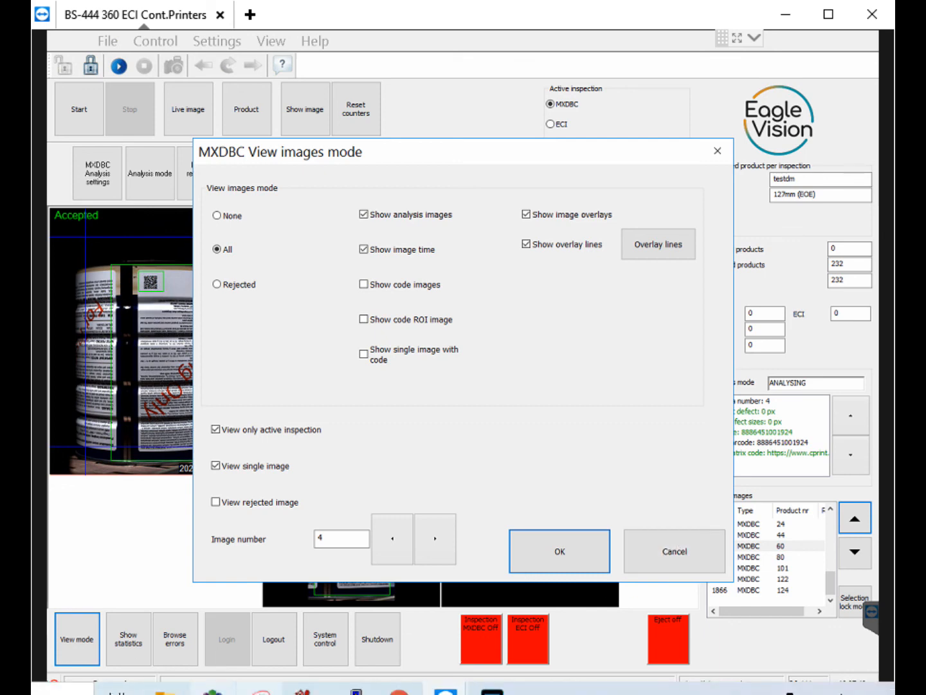
{"action": "left_click", "coordinate": [445, 691]}
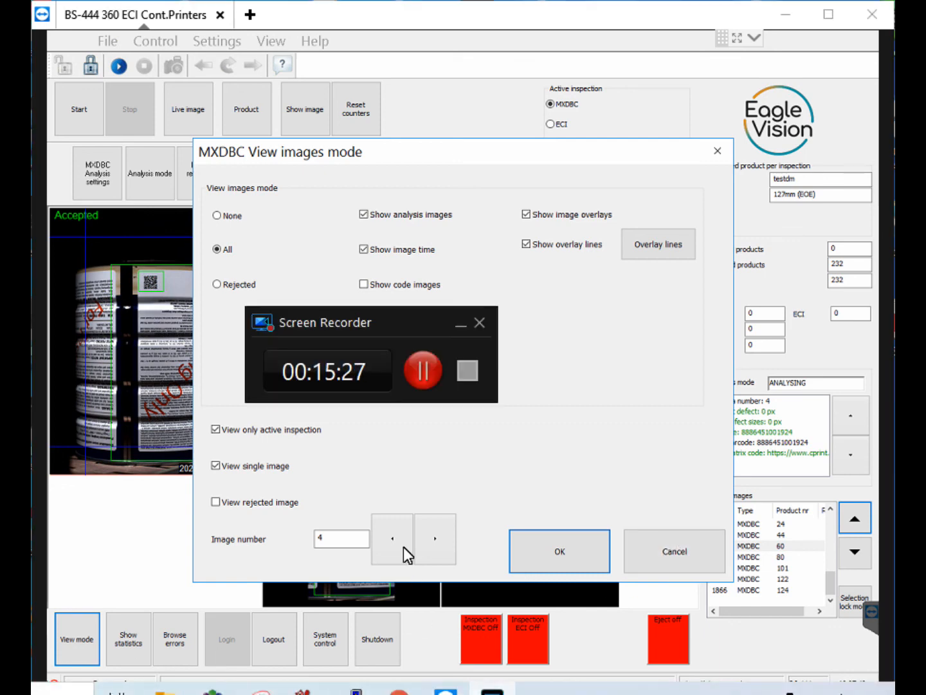